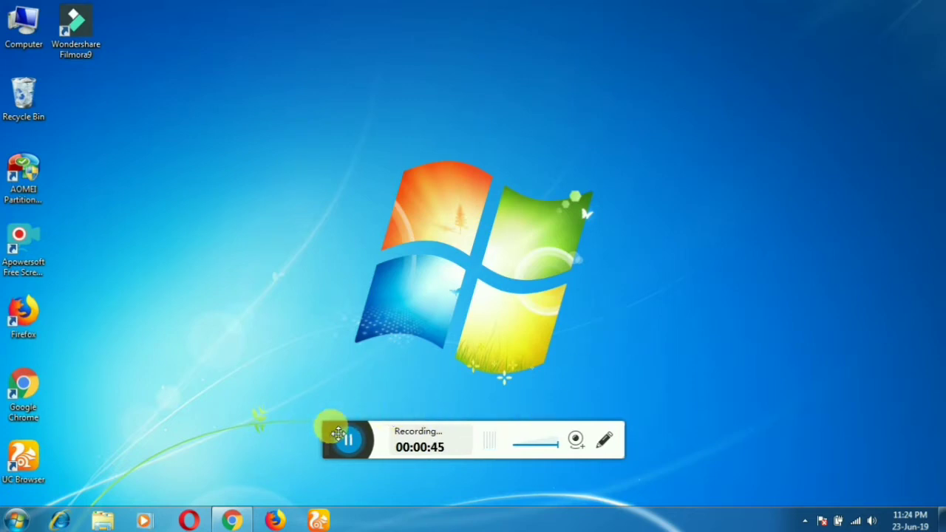
Step: Search Google for 'online pan card' and open the 'Online PAN application - NSDL' result
drag(338, 434, 690, 483)
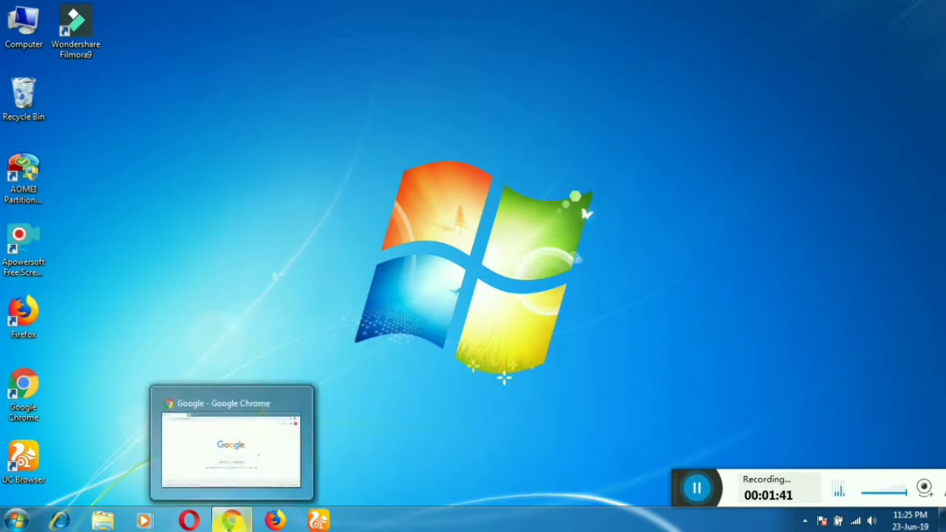
click(231, 522)
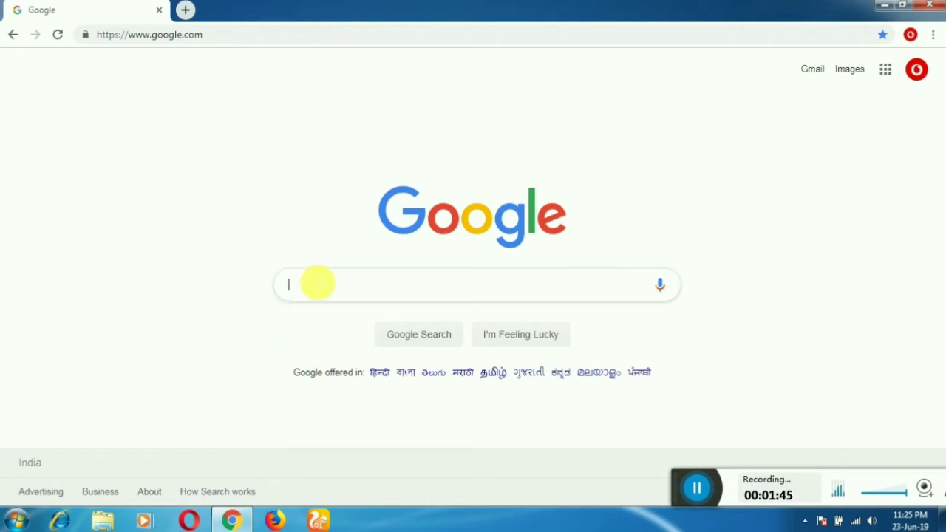
text(ONLINE PAN)
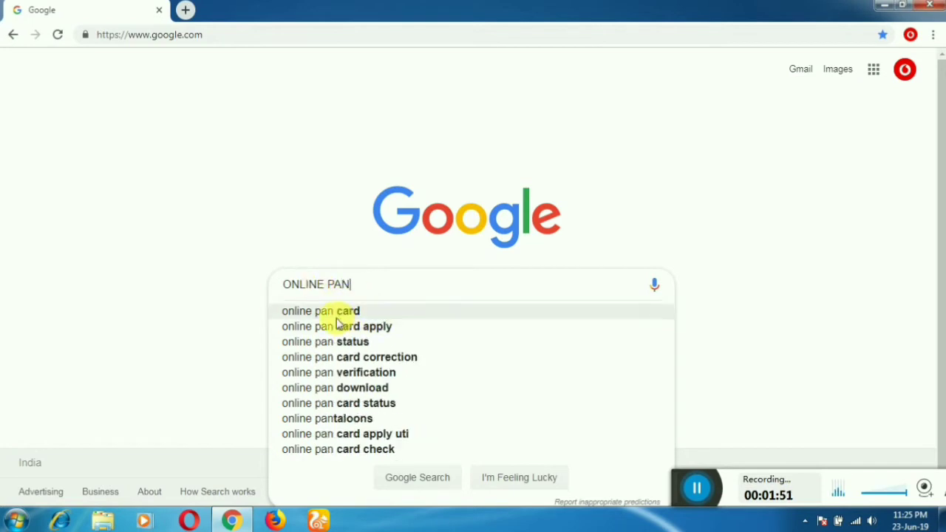
click(337, 318)
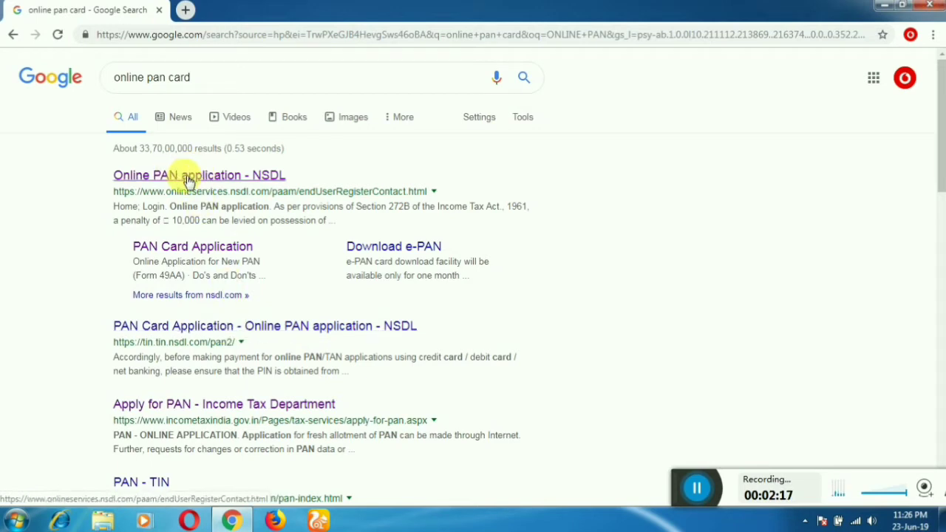
click(259, 177)
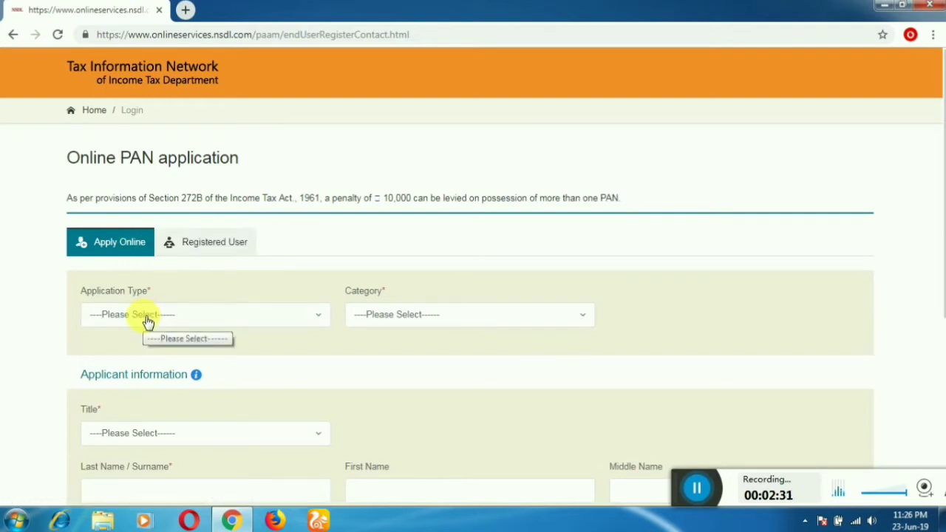
Step: Set Application Type to 'New PAN - Indian Citizen (Form 49A)' and Category to INDIVIDUAL
click(177, 314)
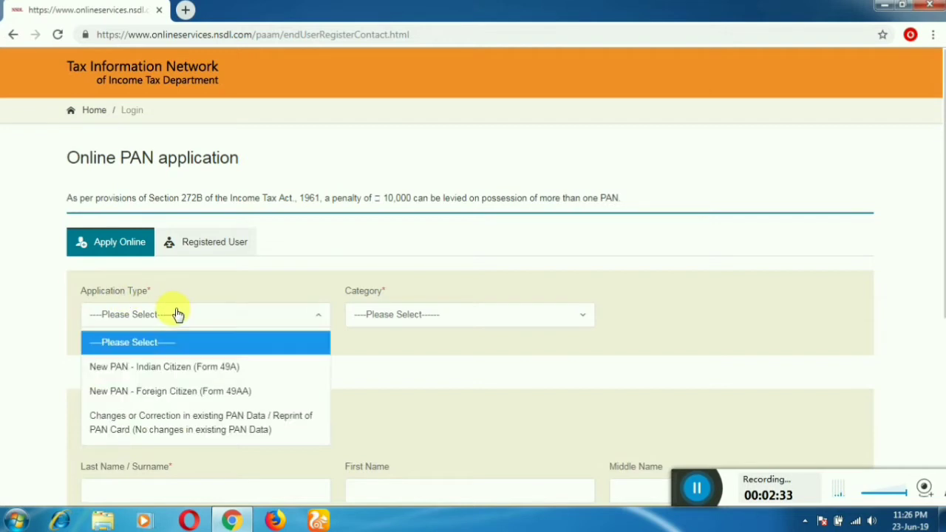
scroll(179, 311, down, 1)
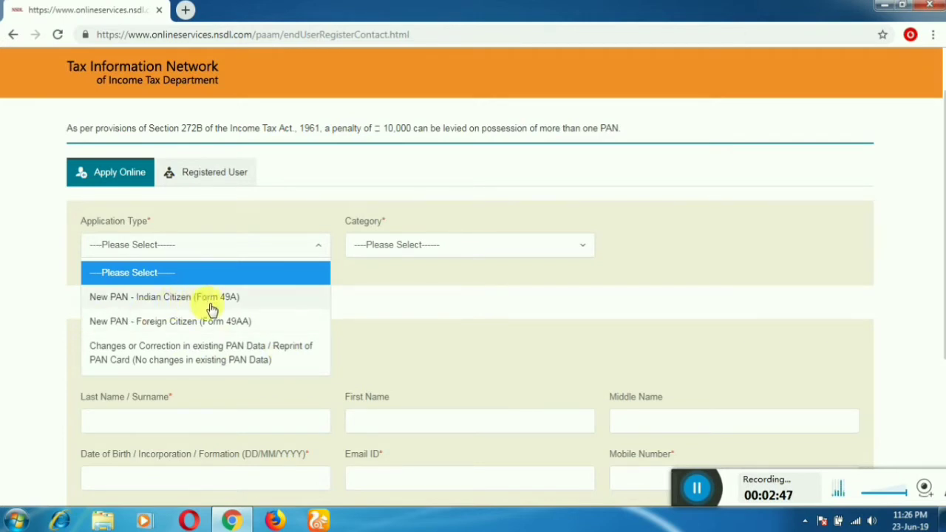
click(237, 309)
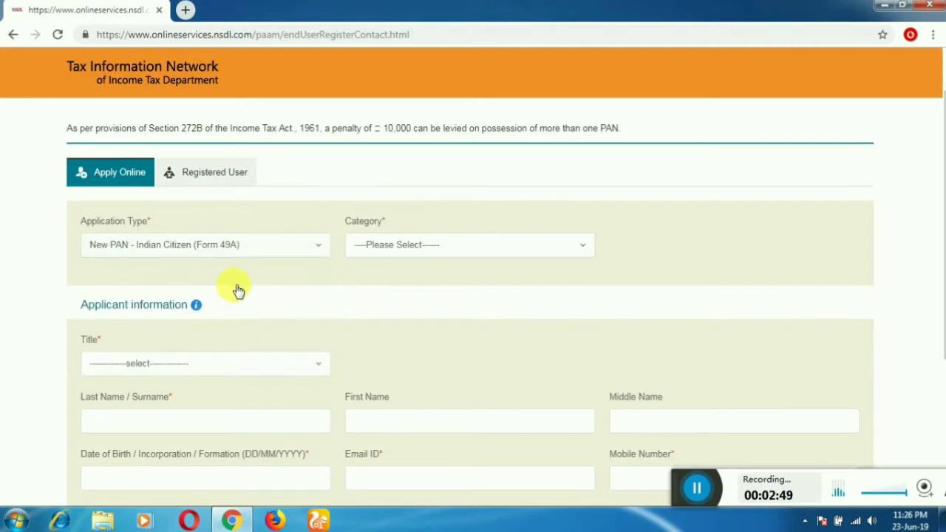
click(395, 249)
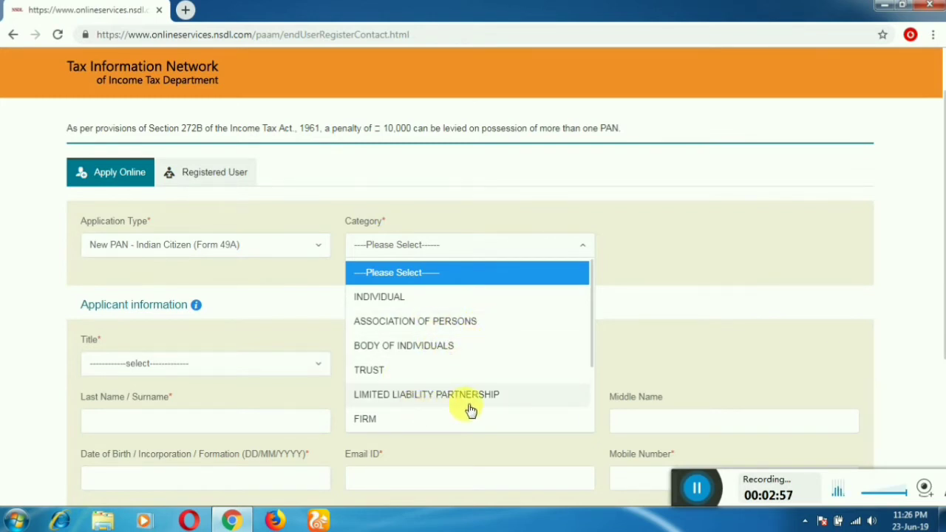
click(393, 305)
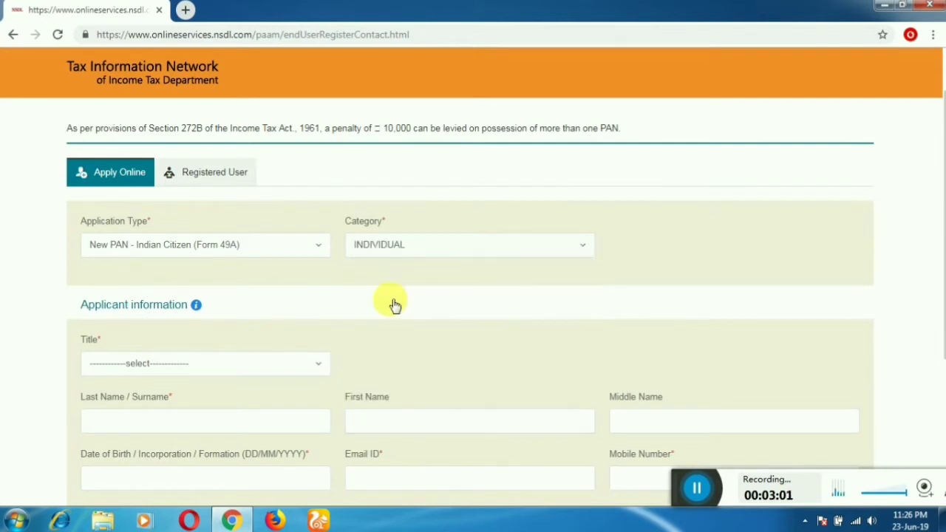
scroll(382, 310, down, 2)
click(143, 226)
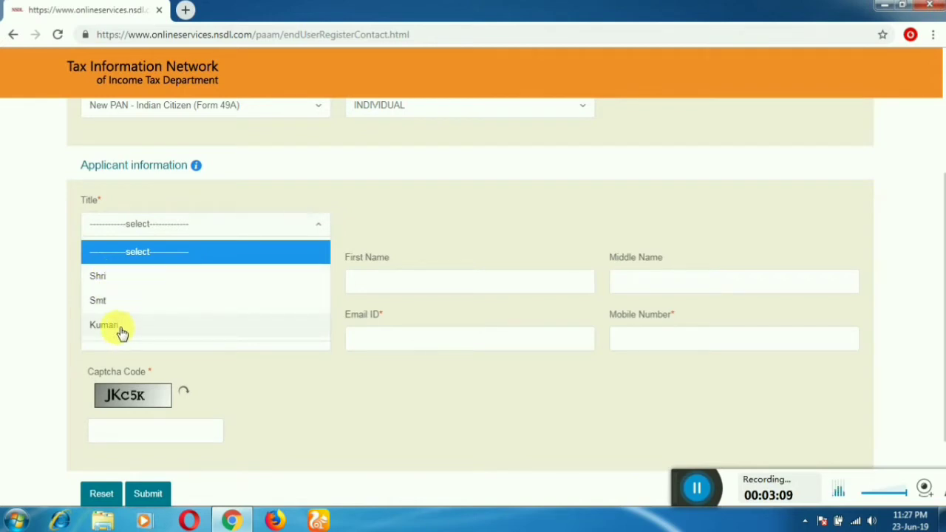
Step: Choose title Shri and enter the applicant's surname, first name and middle name
click(114, 276)
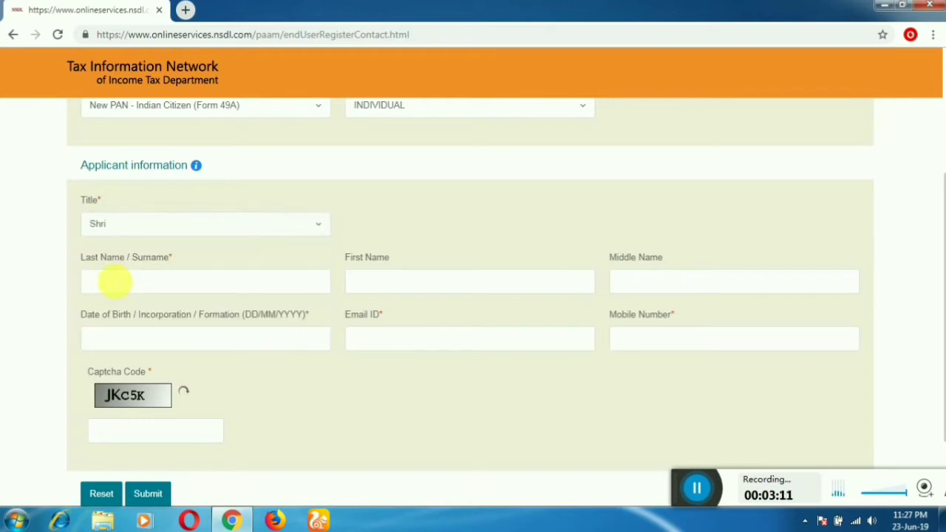
click(133, 287)
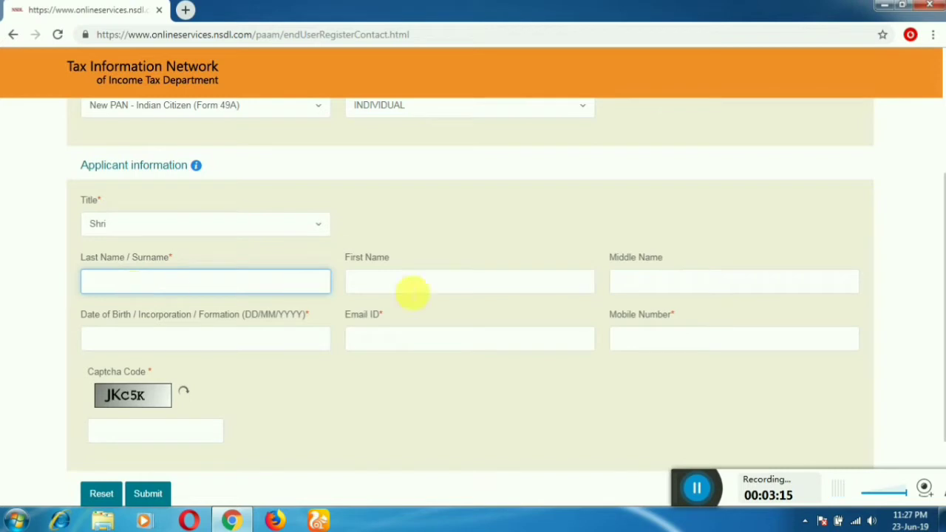
click(411, 286)
click(660, 280)
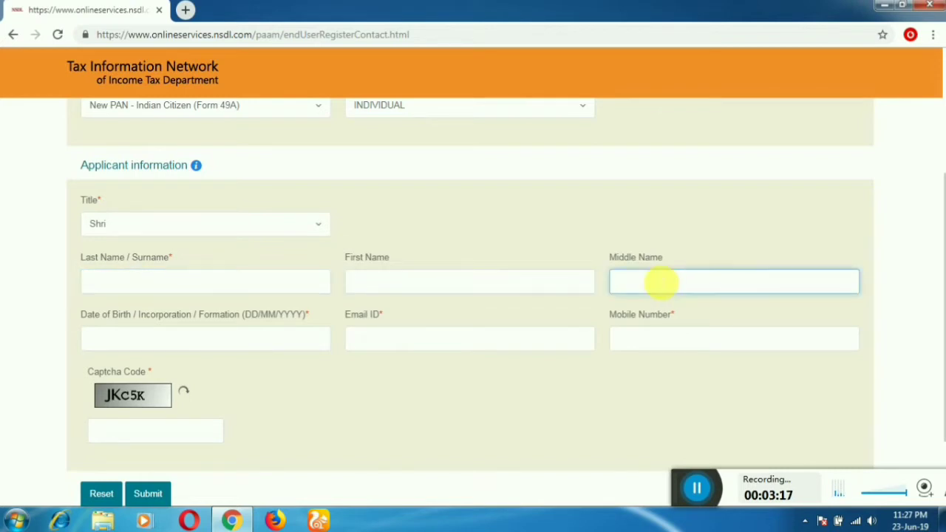
click(244, 291)
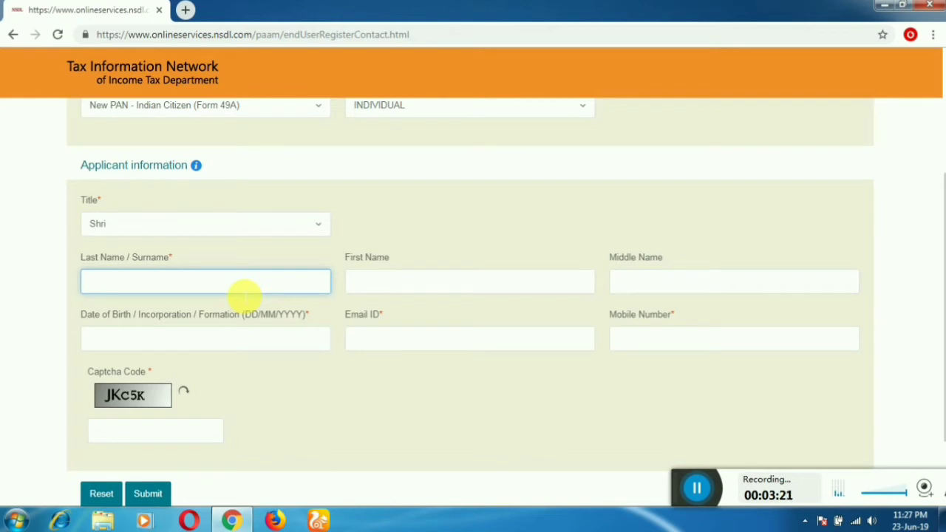
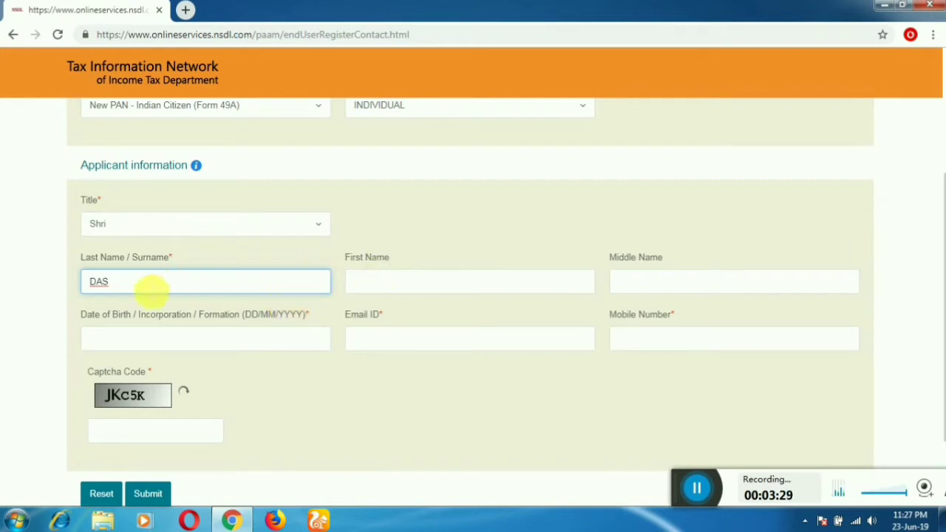
click(390, 284)
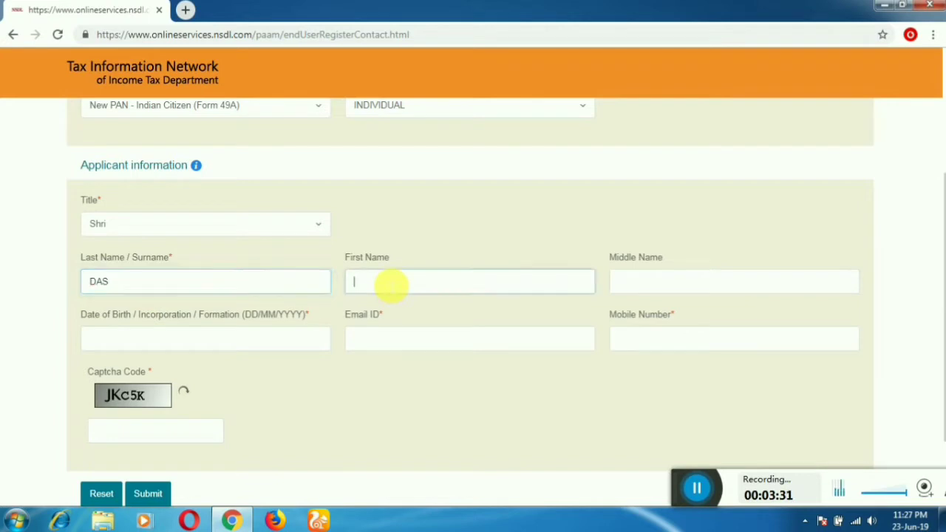
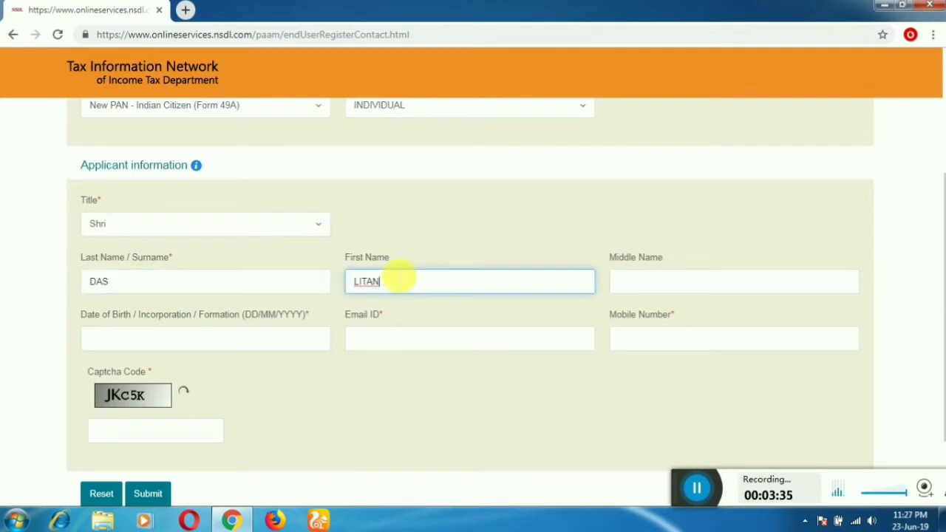
key(Tab)
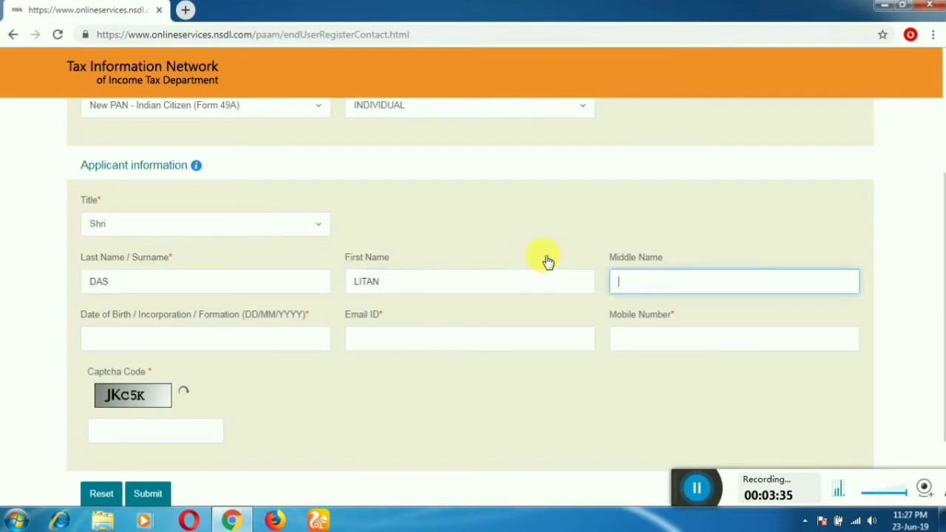
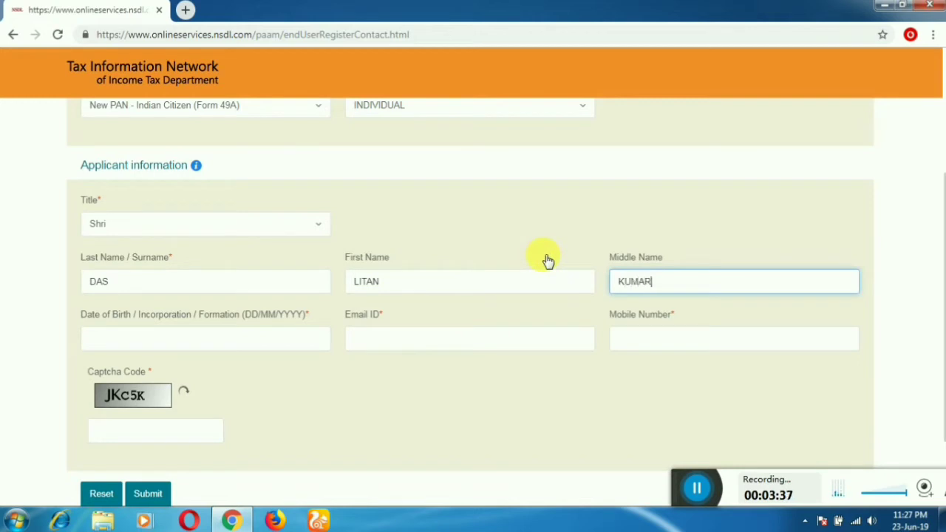
key(Tab)
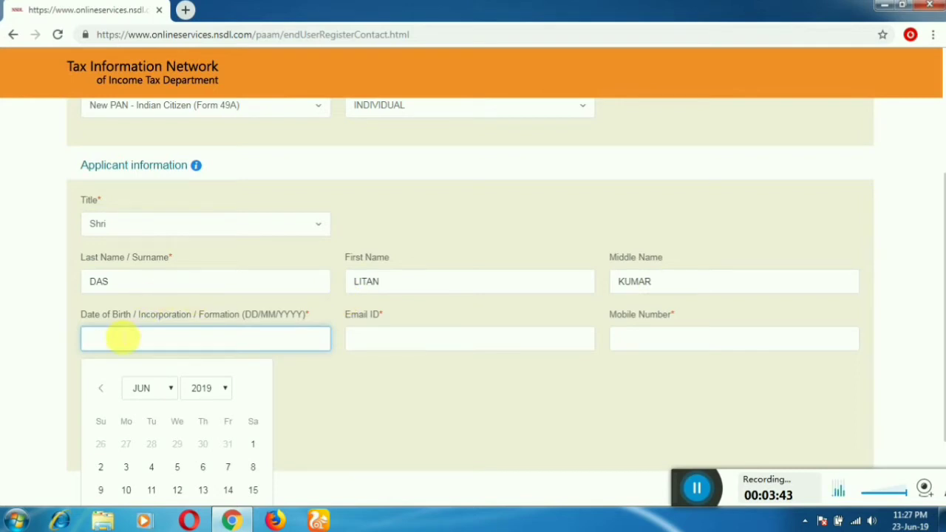
Step: Set the date of birth to 10/01/1998 by picking 1998, January and day 10
scroll(229, 332, down, 2)
click(222, 283)
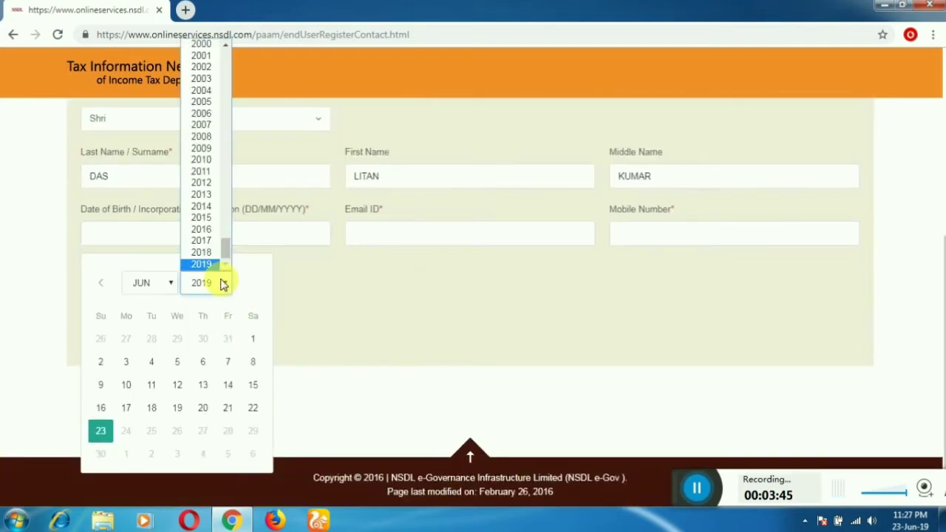
scroll(218, 96, up, 5)
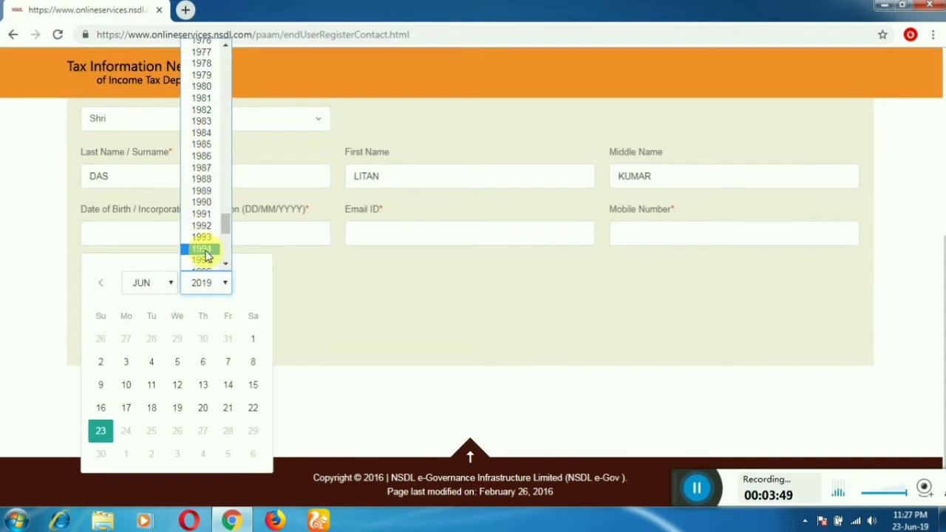
scroll(207, 251, down, 5)
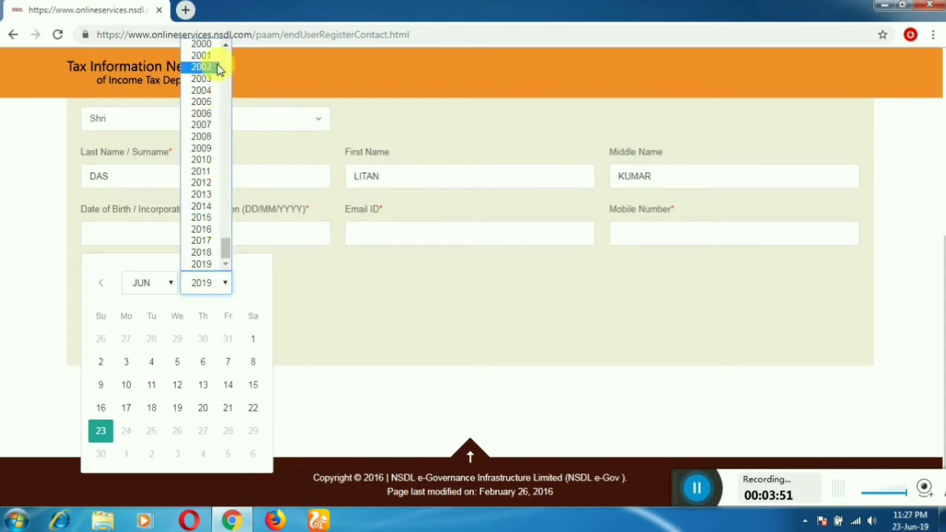
scroll(215, 72, up, 3)
click(211, 156)
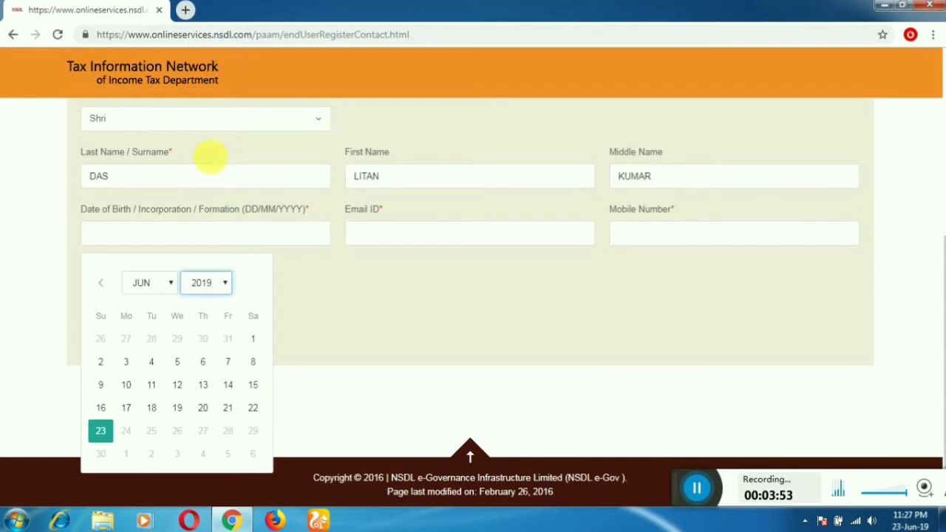
click(171, 283)
click(146, 298)
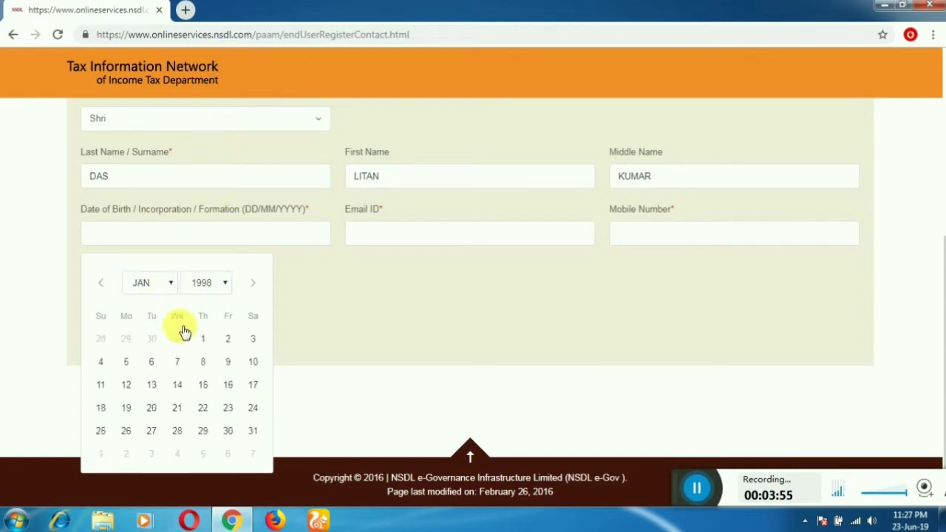
click(252, 362)
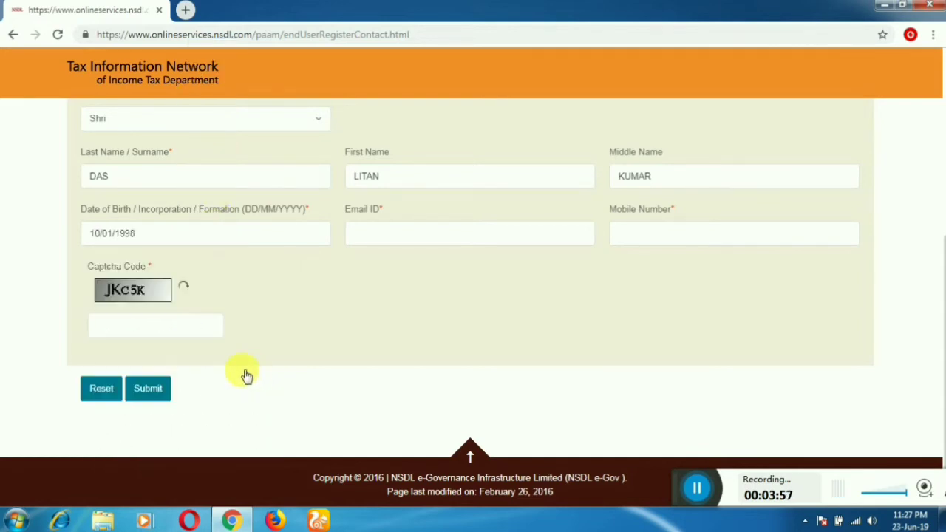
Step: Fill in the e-mail address, mobile number and captcha code, then submit the registration
click(370, 234)
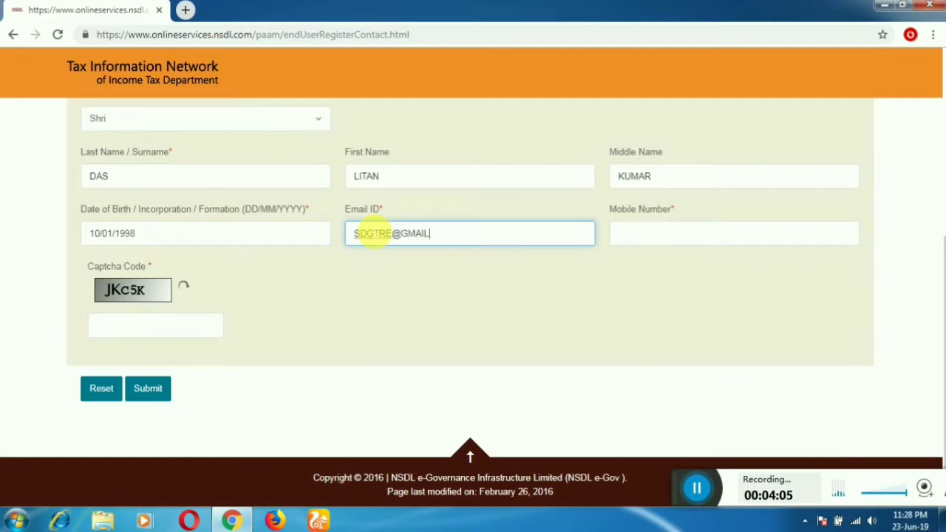
key(Tab)
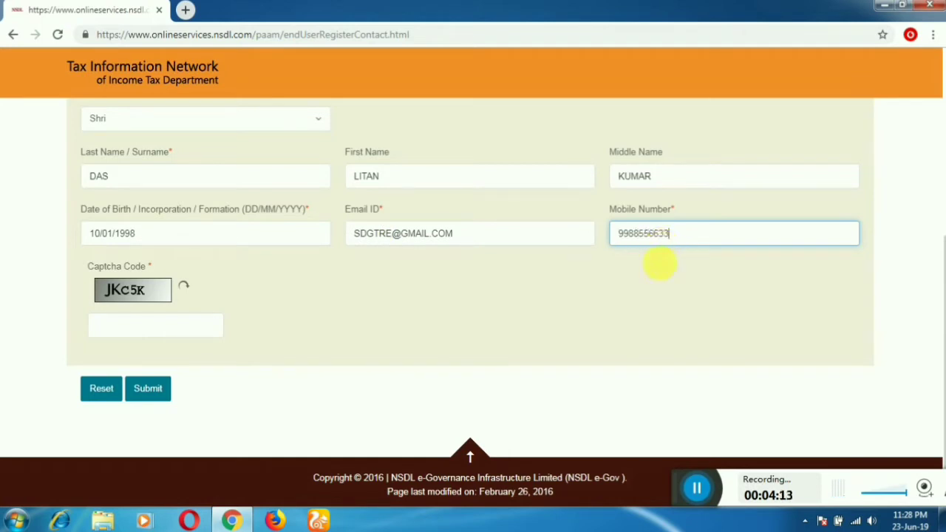
click(135, 321)
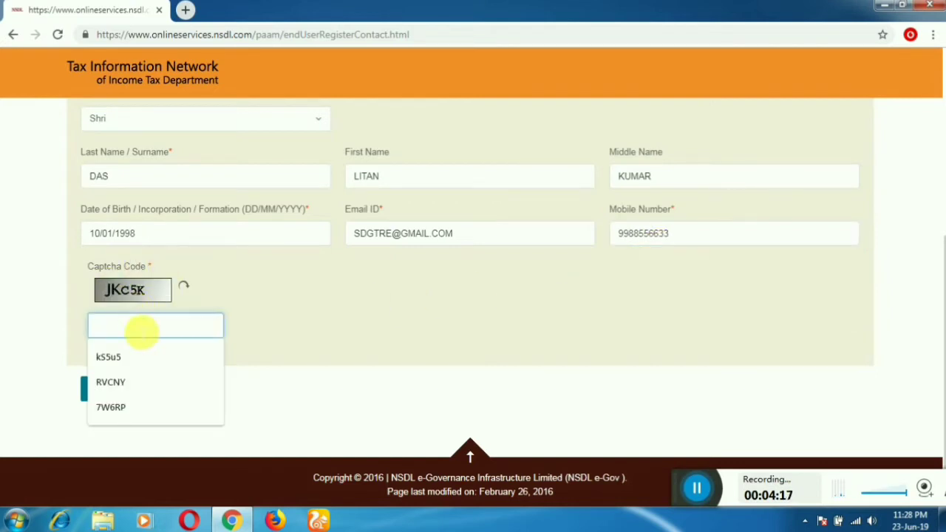
text(JK)
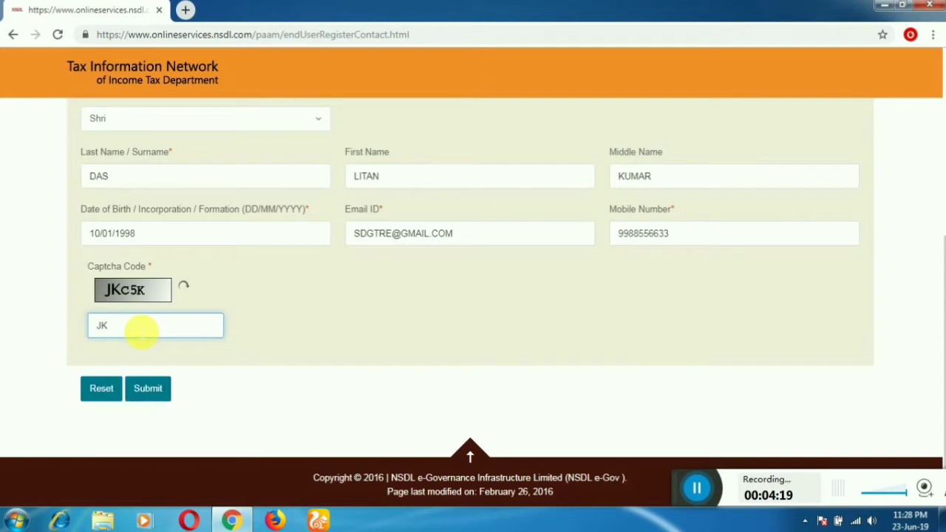
text(C5K)
click(151, 387)
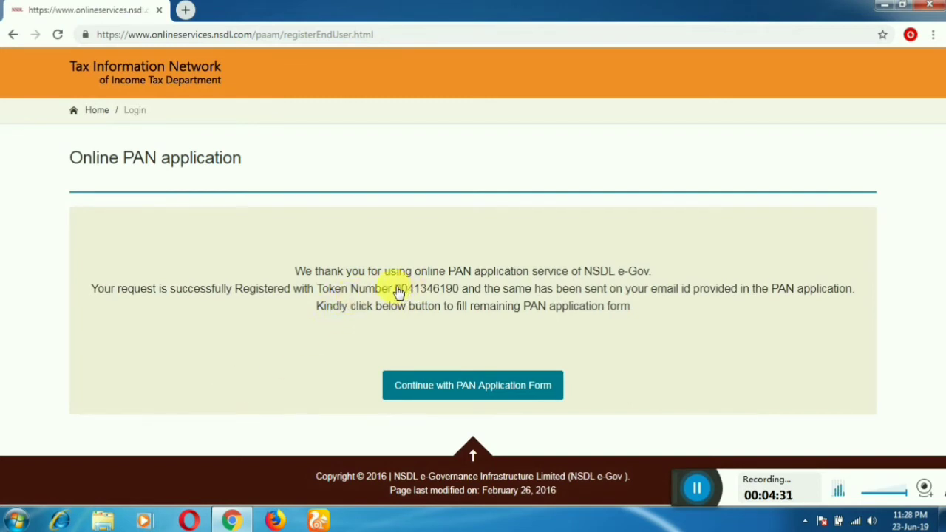
Step: Copy the registration token number and continue to the full PAN application form
drag(392, 288, 460, 295)
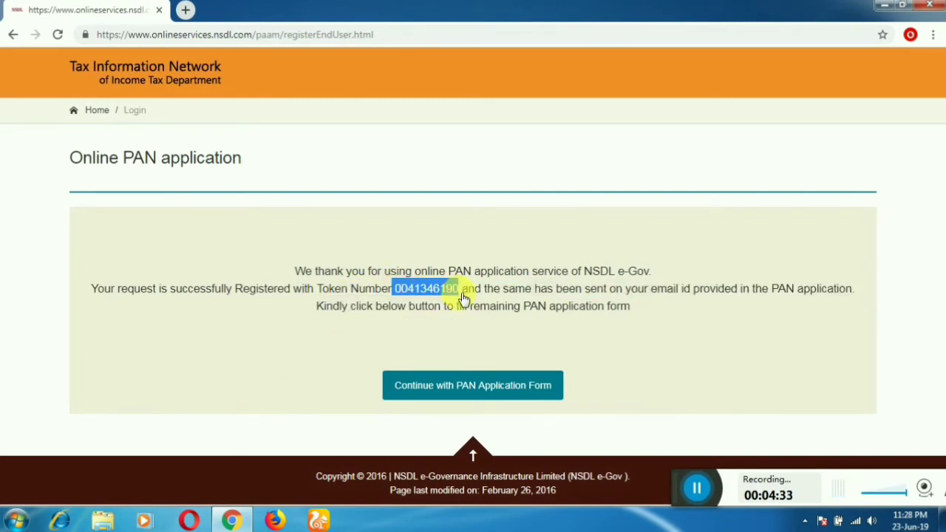
right_click(453, 289)
click(481, 297)
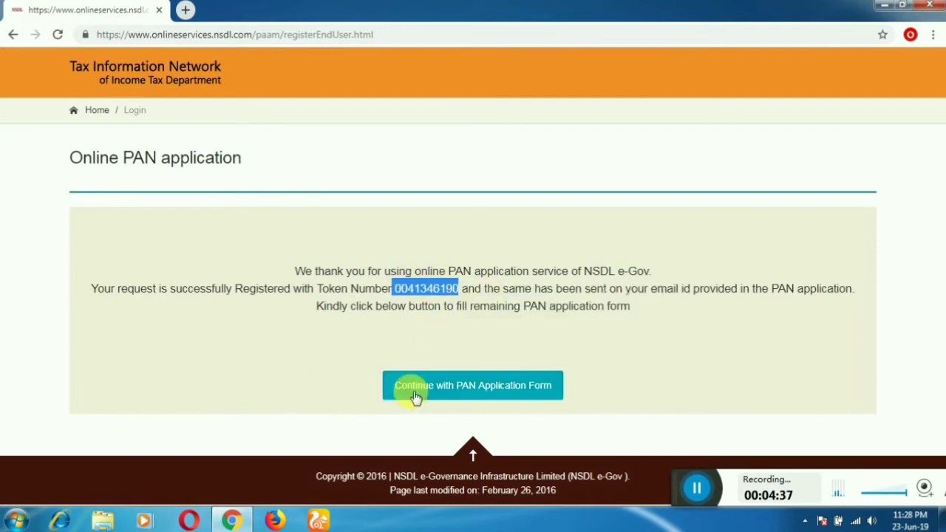
click(497, 395)
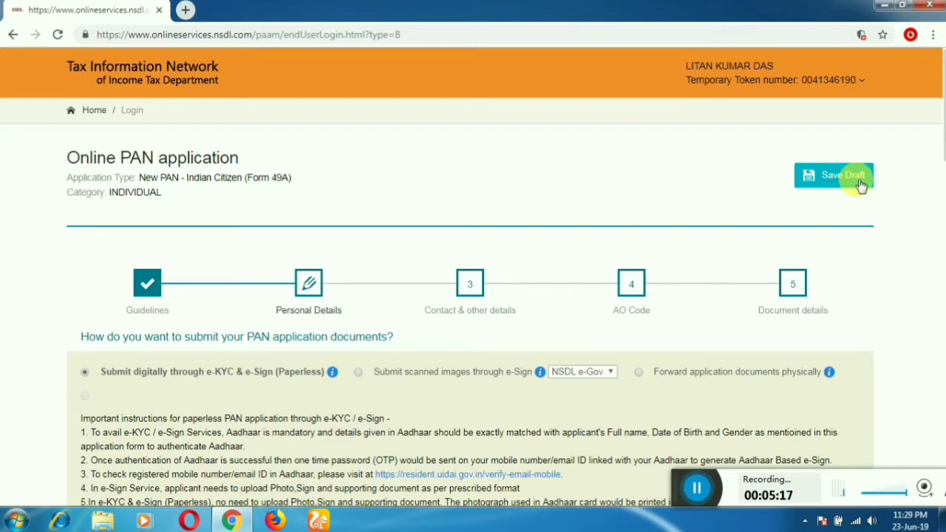
Step: Select 'Forward application documents physically' instead of paperless e-KYC/e-Sign submission
scroll(481, 217, down, 3)
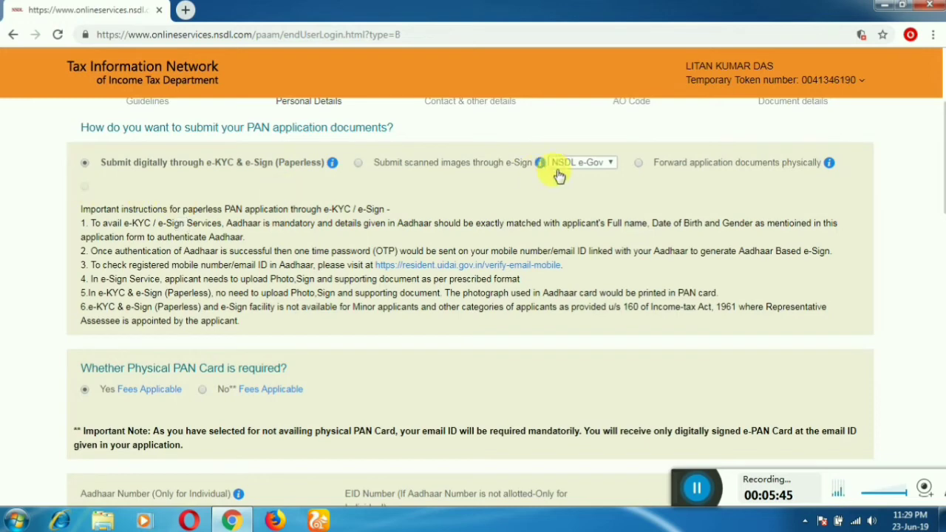
click(678, 164)
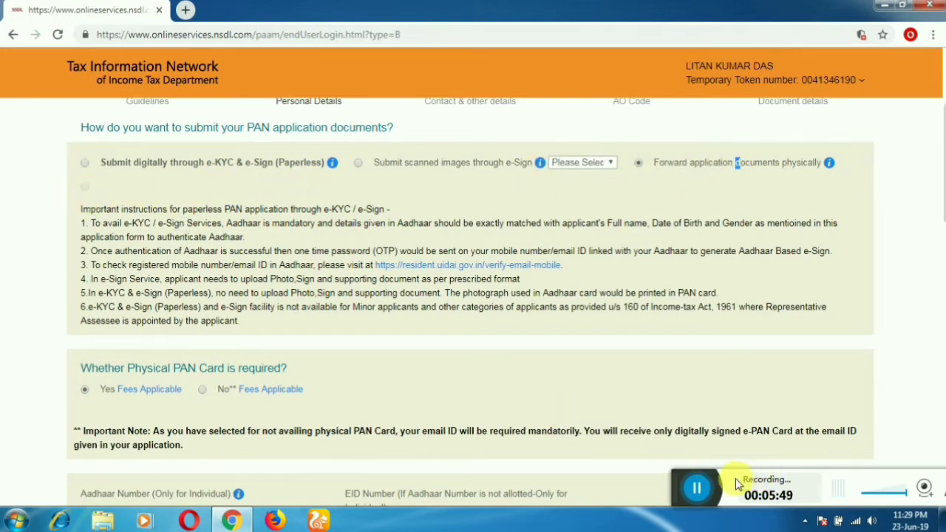
drag(701, 492, 348, 442)
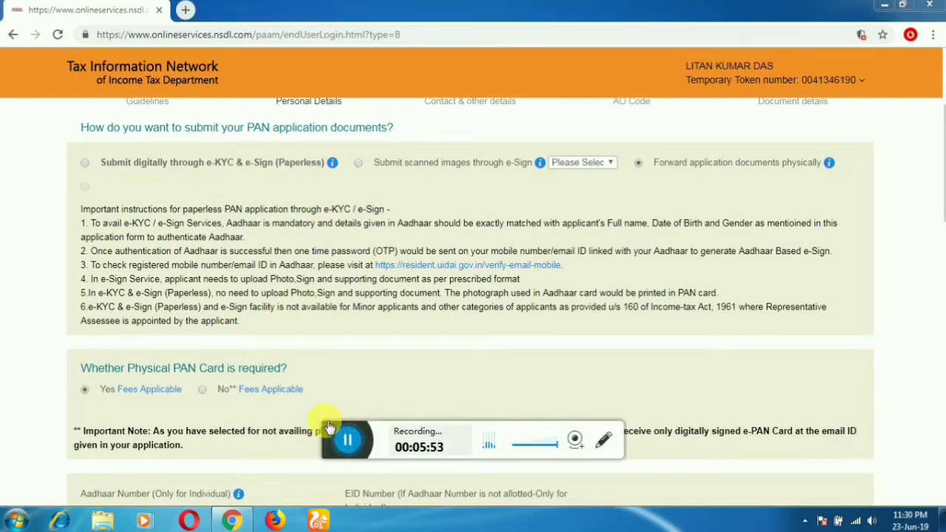
drag(371, 437, 696, 485)
Step: Answer Yes to wanting a physical PAN card
scroll(918, 277, down, 4)
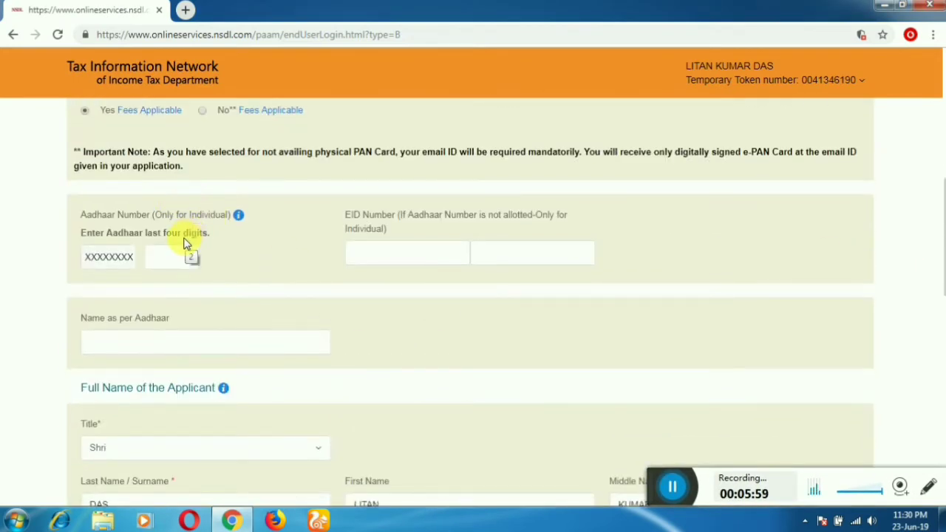
scroll(188, 250, up, 2)
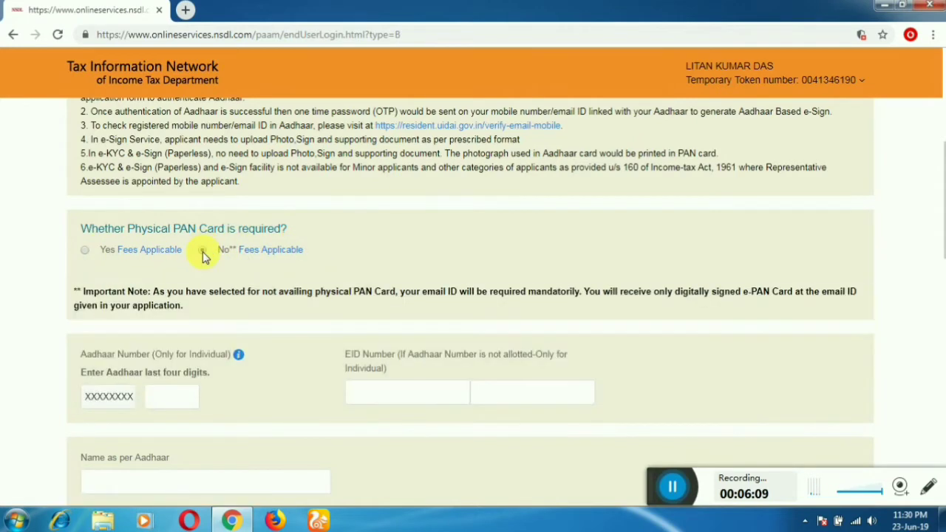
click(203, 250)
mouse_move(244, 255)
mouse_move(163, 254)
click(85, 253)
Step: Enter the Aadhaar last four digits and the name as per Aadhaar
scroll(211, 365, down, 3)
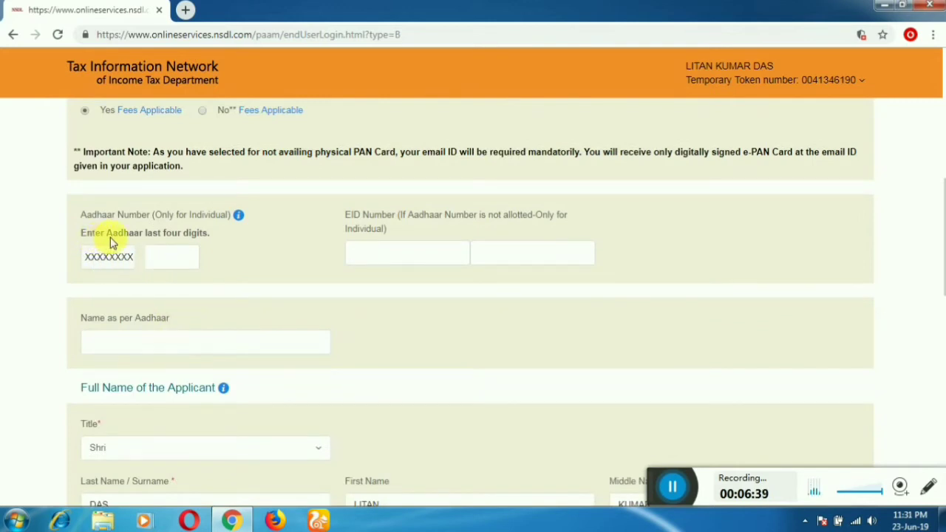
click(190, 266)
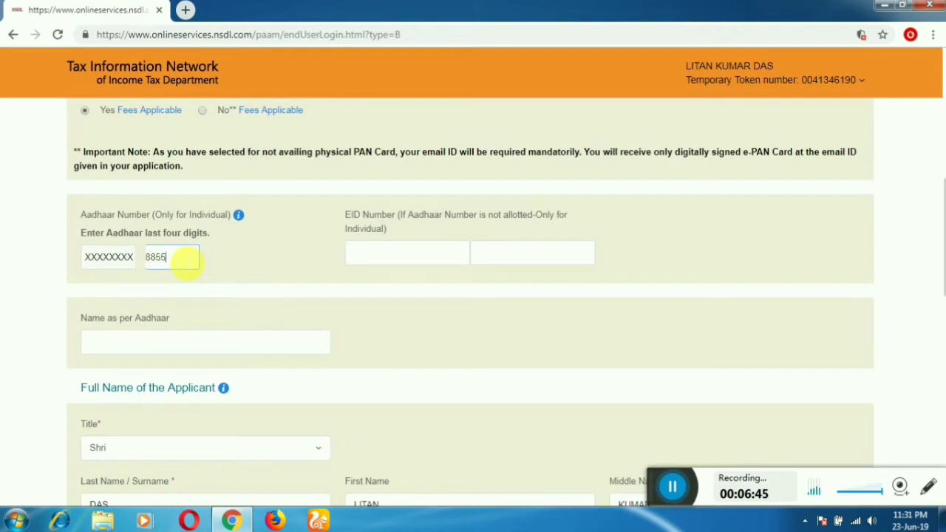
scroll(186, 259, down, 2)
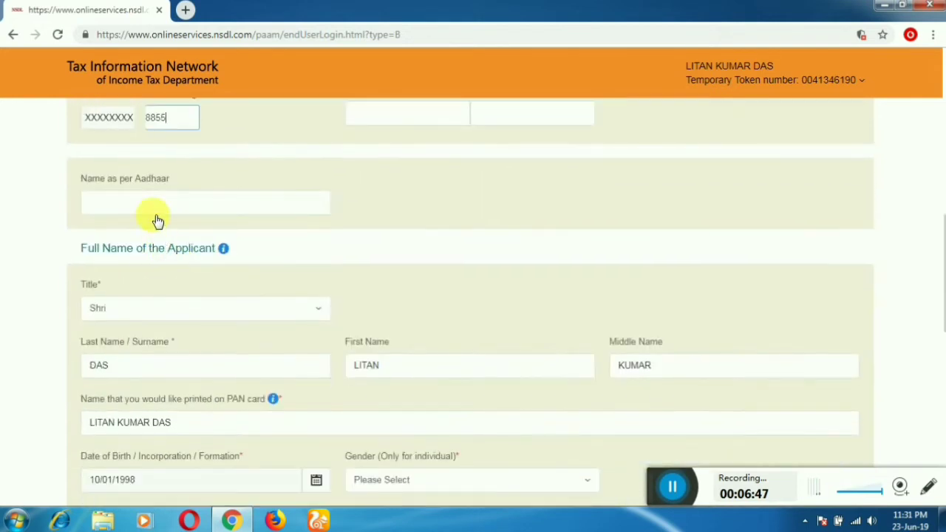
click(155, 205)
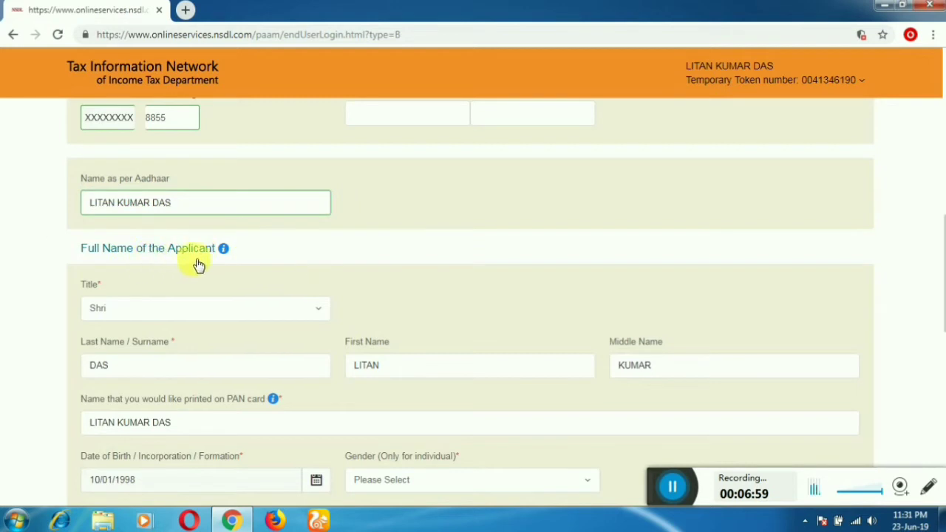
Step: Set the applicant's gender to Male
scroll(222, 266, down, 2)
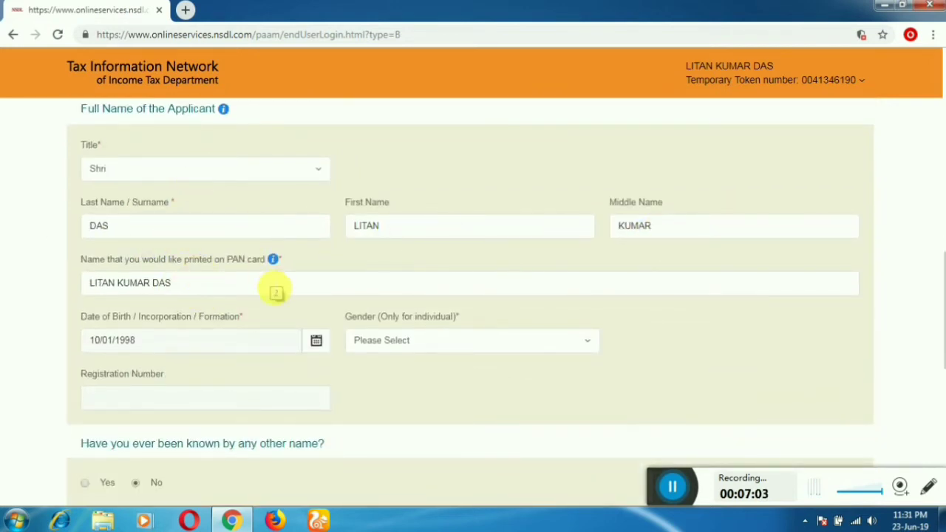
scroll(274, 292, down, 1)
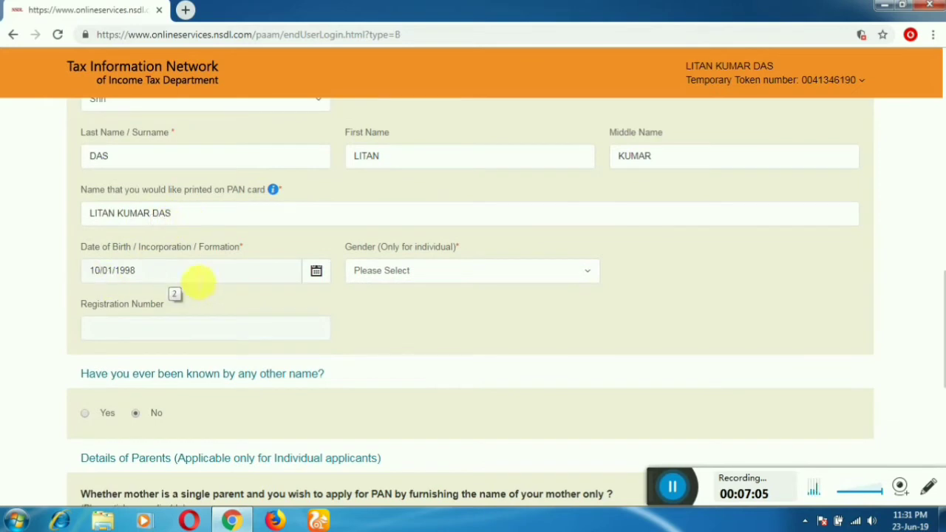
click(399, 271)
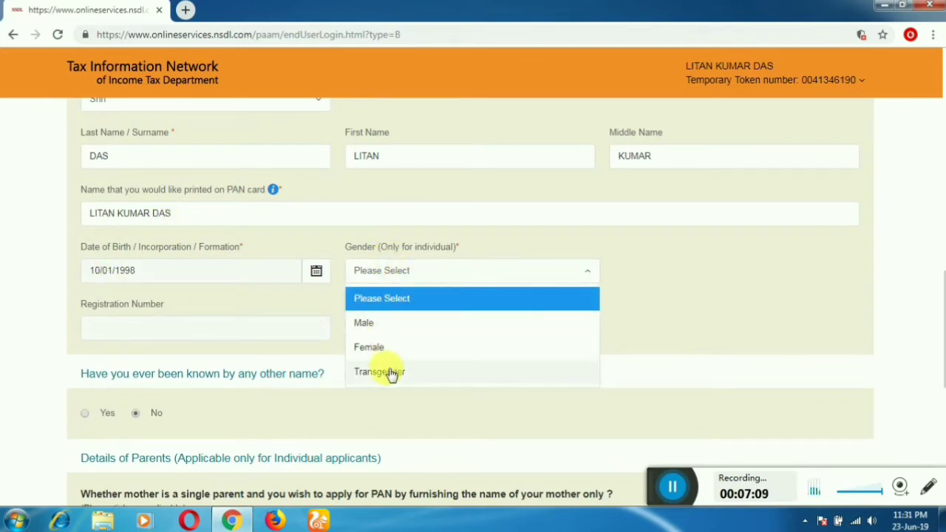
click(379, 325)
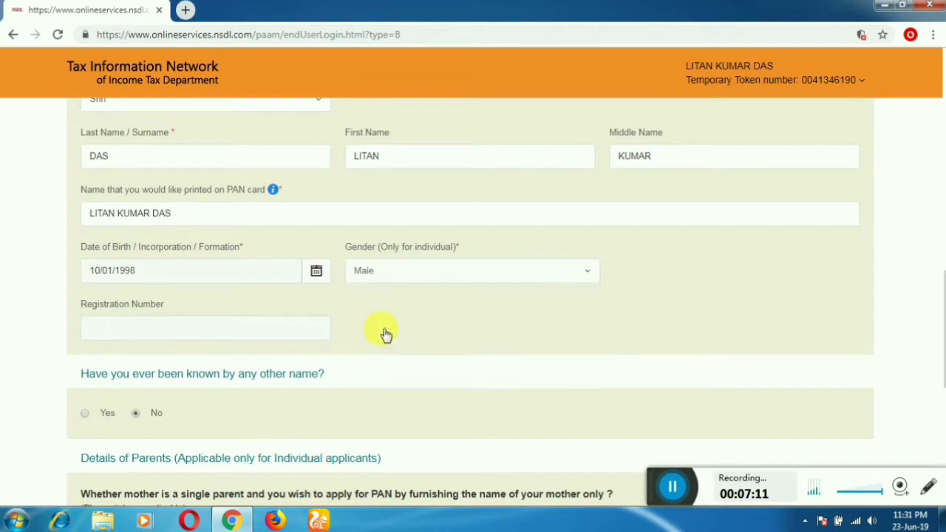
scroll(187, 336, down, 2)
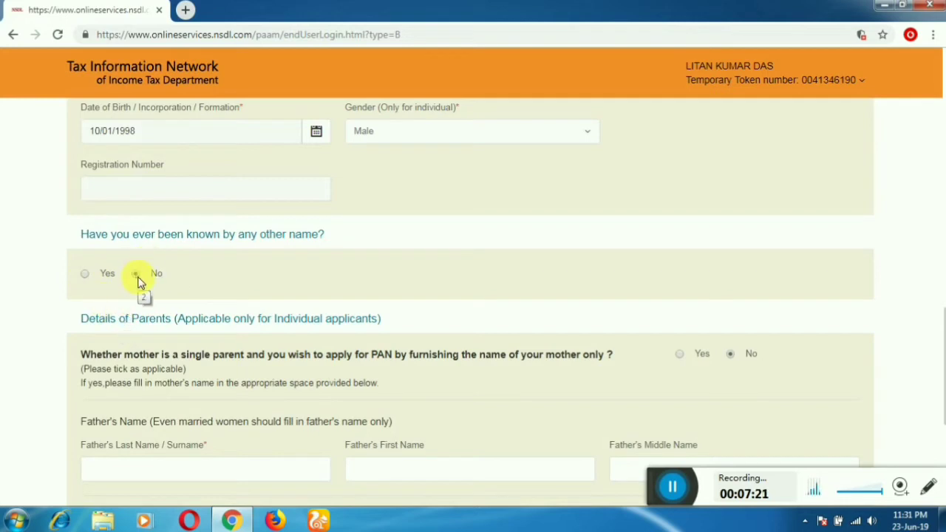
Step: Enter the father's last name, first name and middle name
scroll(347, 300, down, 2)
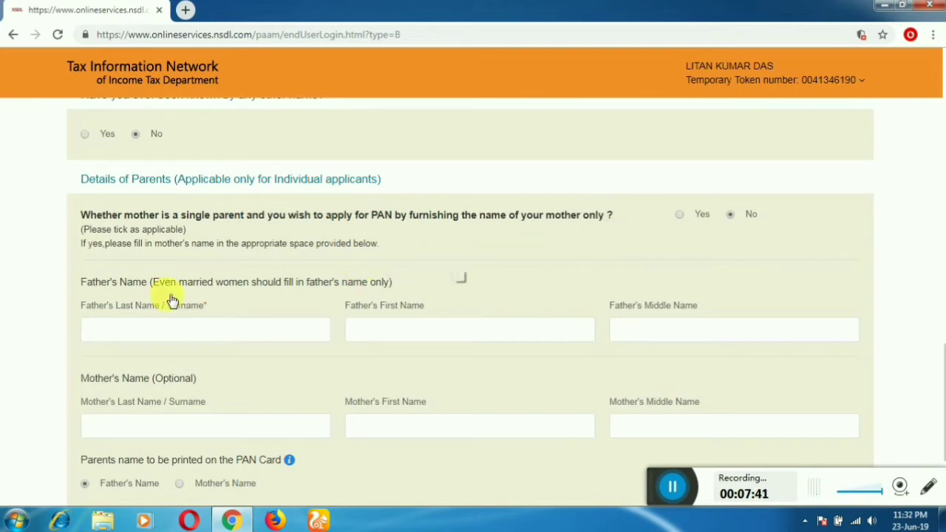
click(154, 330)
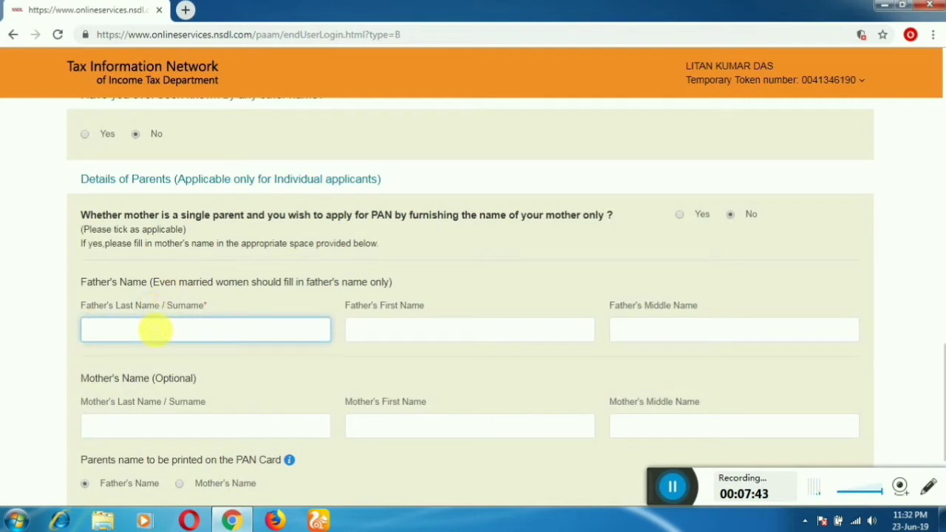
key(Tab)
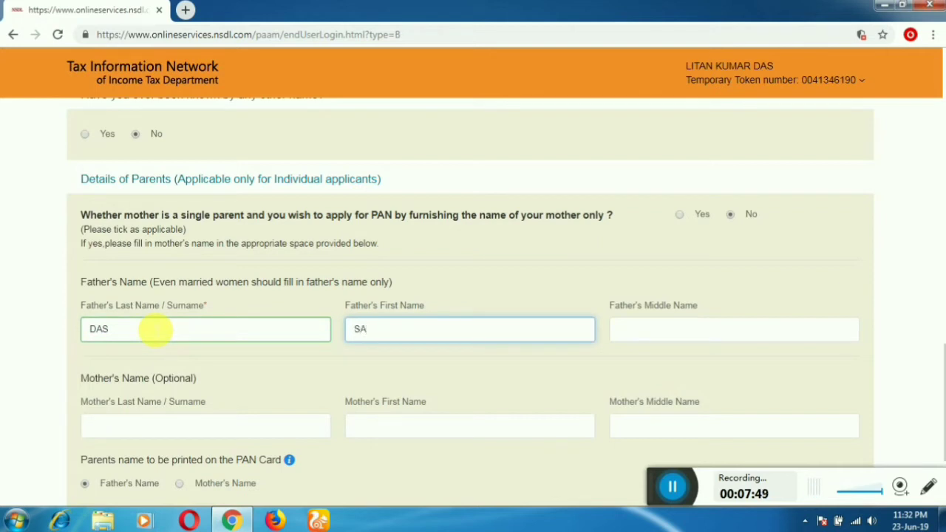
key(Tab)
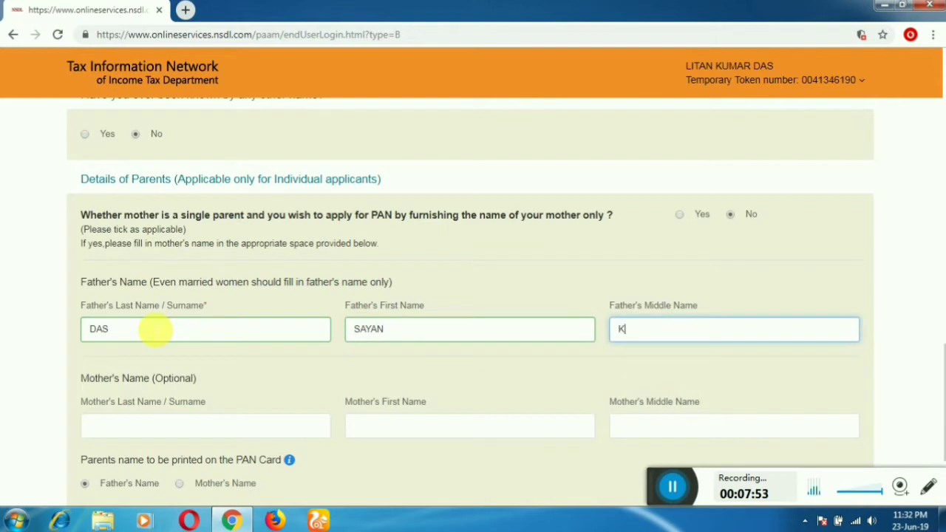
Step: Enter the mother's last name and first name, leaving her middle name blank
key(Tab)
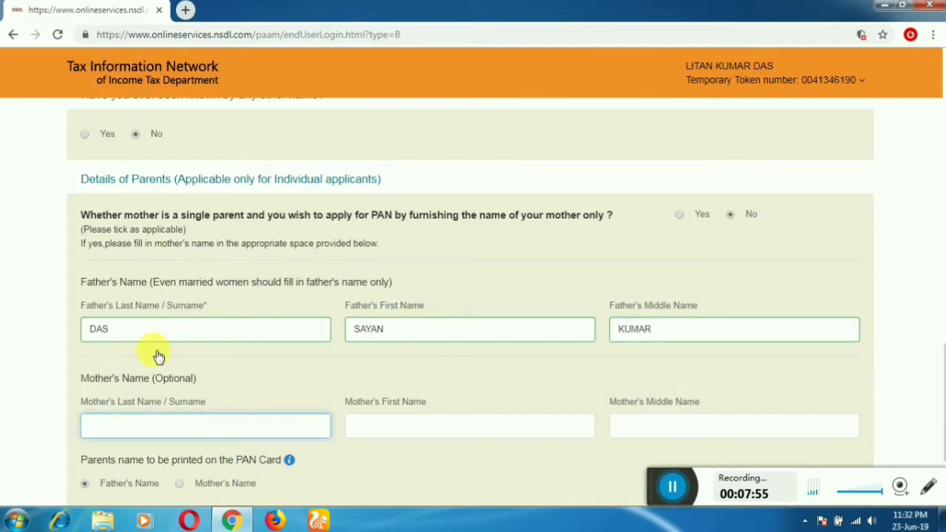
scroll(152, 348, down, 2)
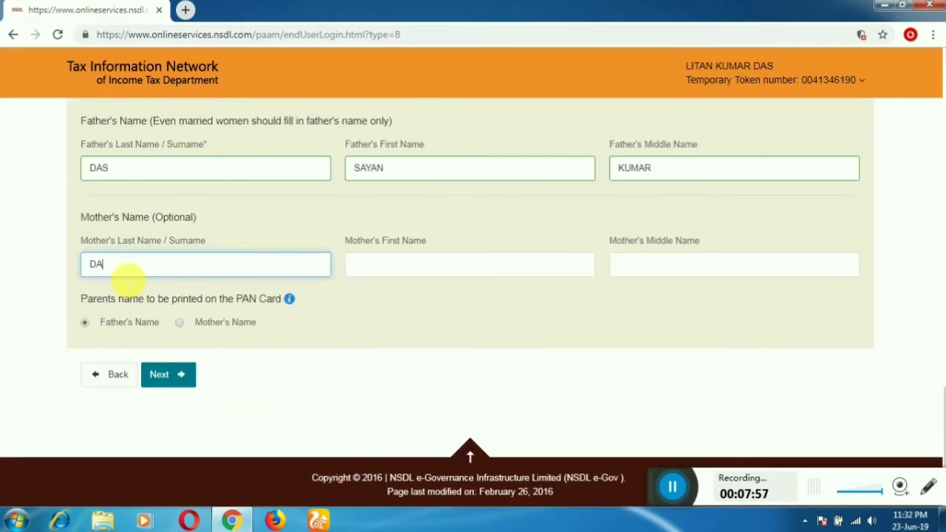
key(Tab)
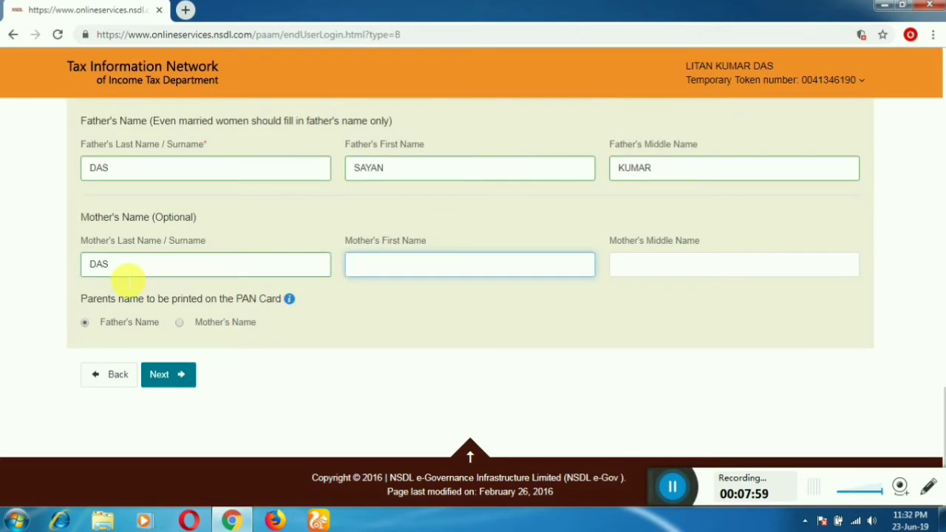
key(Tab)
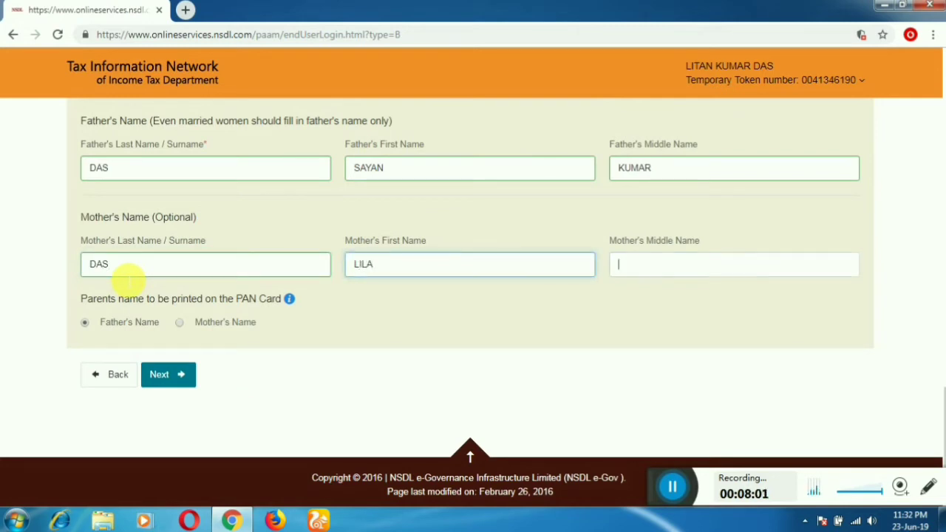
click(127, 318)
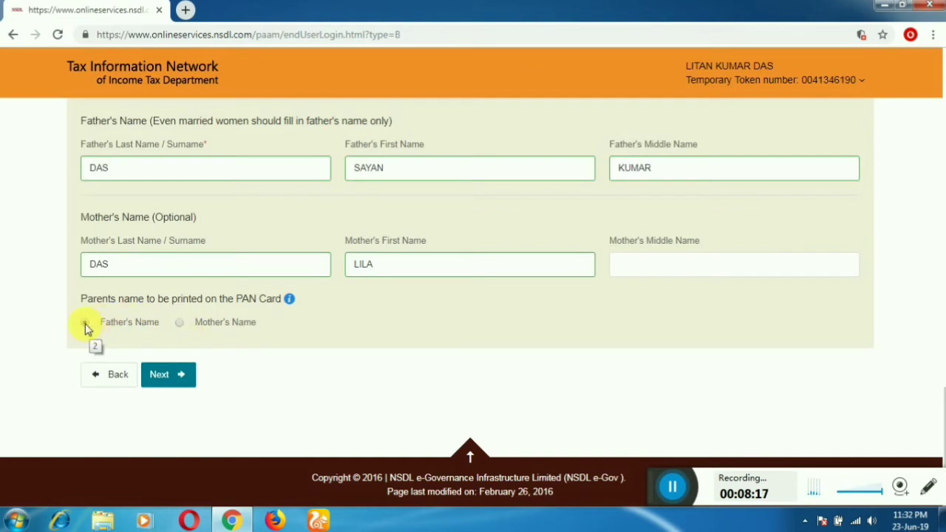
Step: Keep Father's Name as the parent name printed on the PAN card
click(179, 325)
click(85, 325)
click(181, 376)
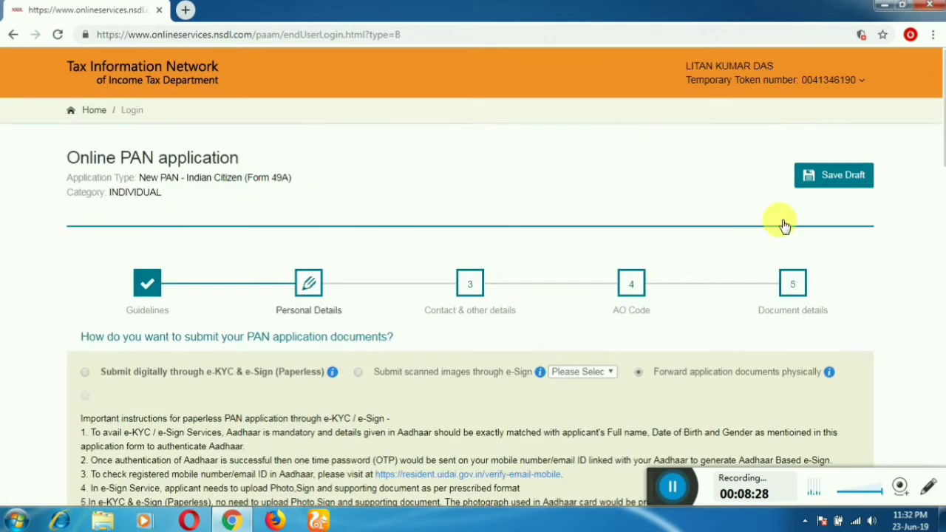
Step: Save the Personal Details as a draft and advance to Contact & other details
click(839, 174)
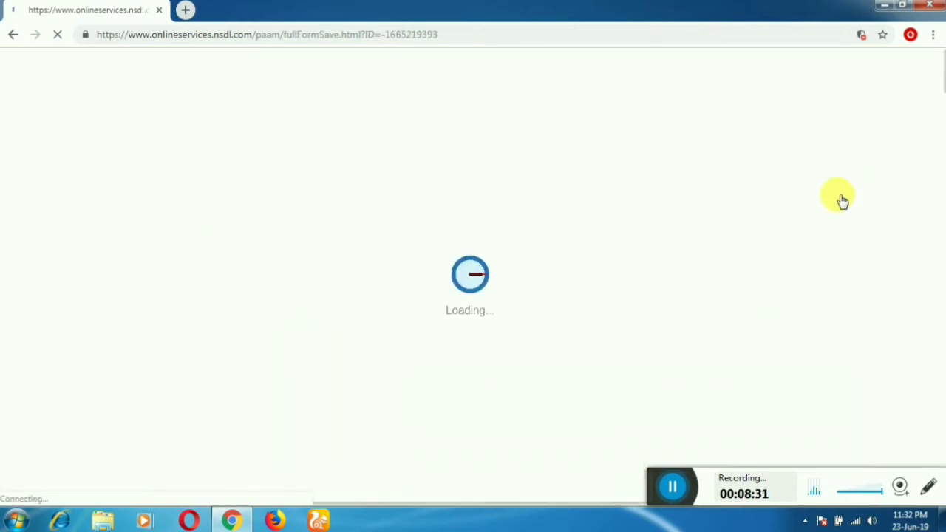
scroll(781, 232, down, 10)
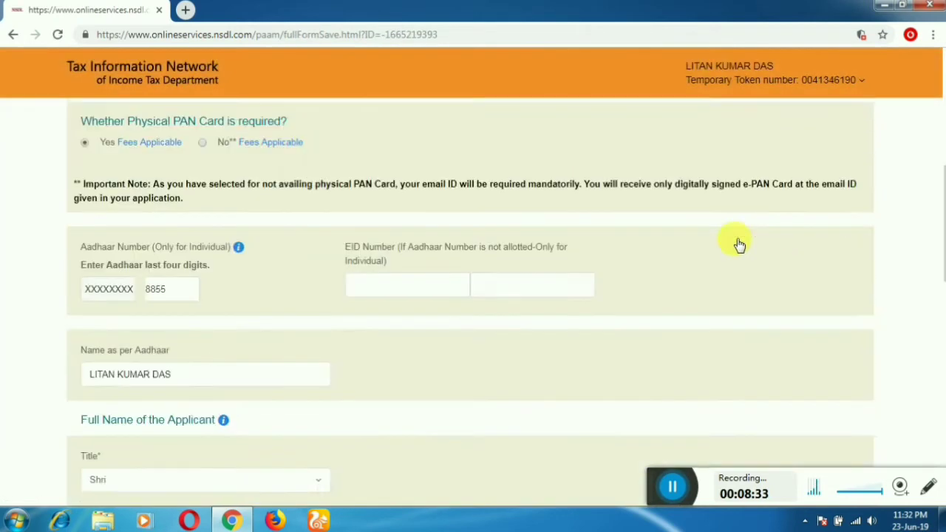
scroll(732, 245, down, 10)
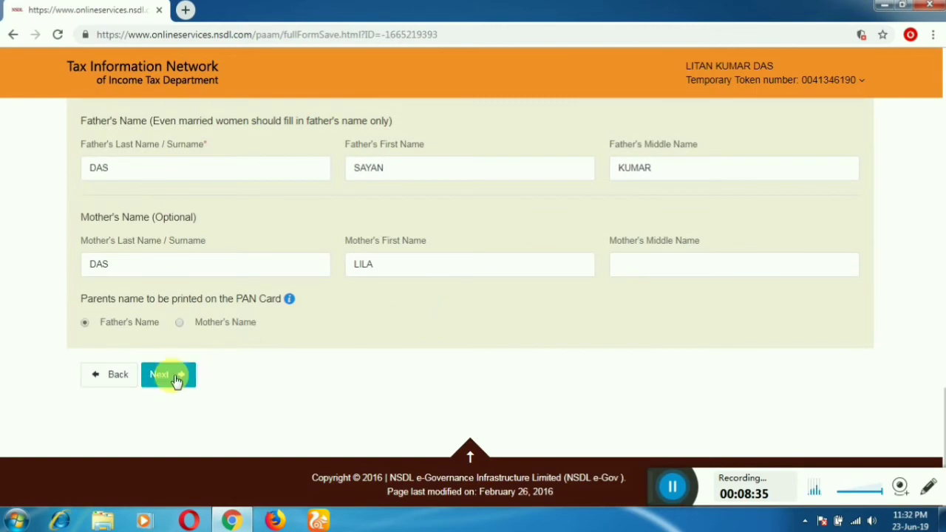
click(174, 377)
click(176, 380)
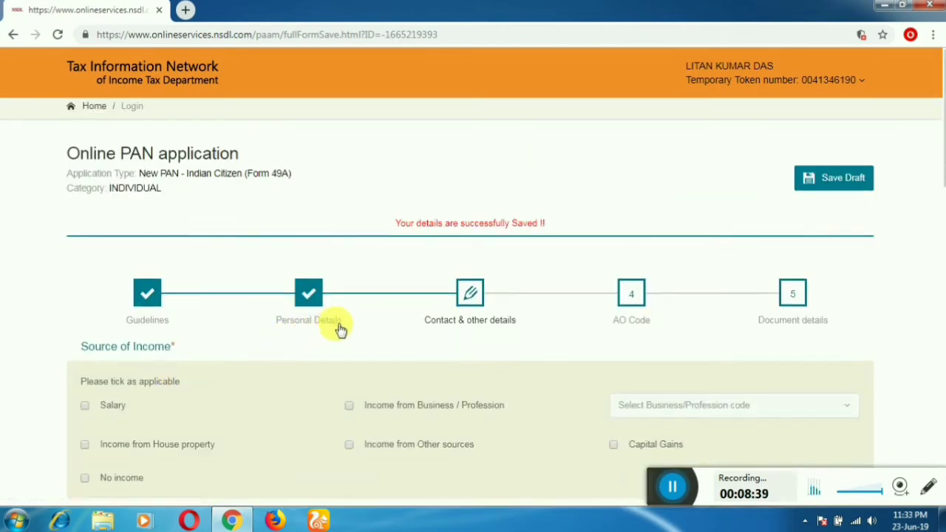
Step: Set the source of income to No income, undoing the Business/Profession selection
scroll(339, 329, down, 2)
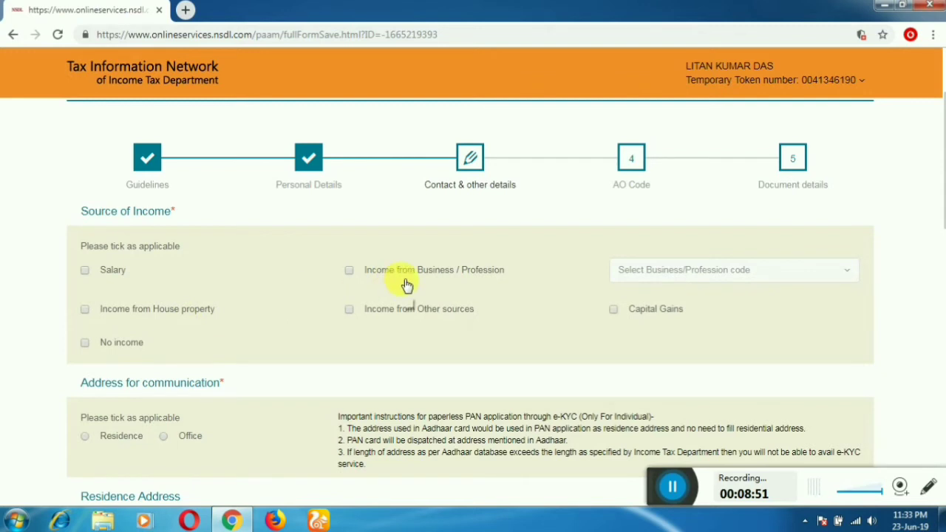
click(489, 273)
click(650, 277)
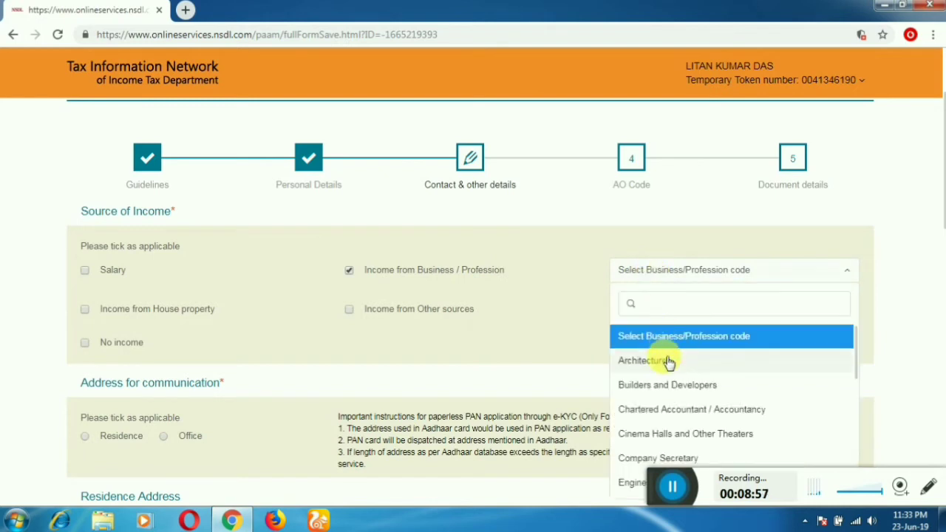
scroll(712, 401, down, 3)
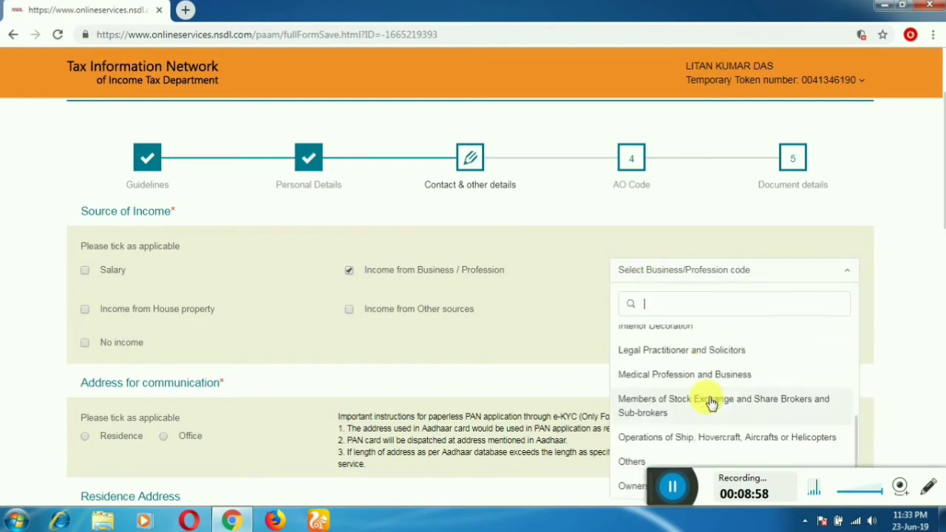
click(449, 276)
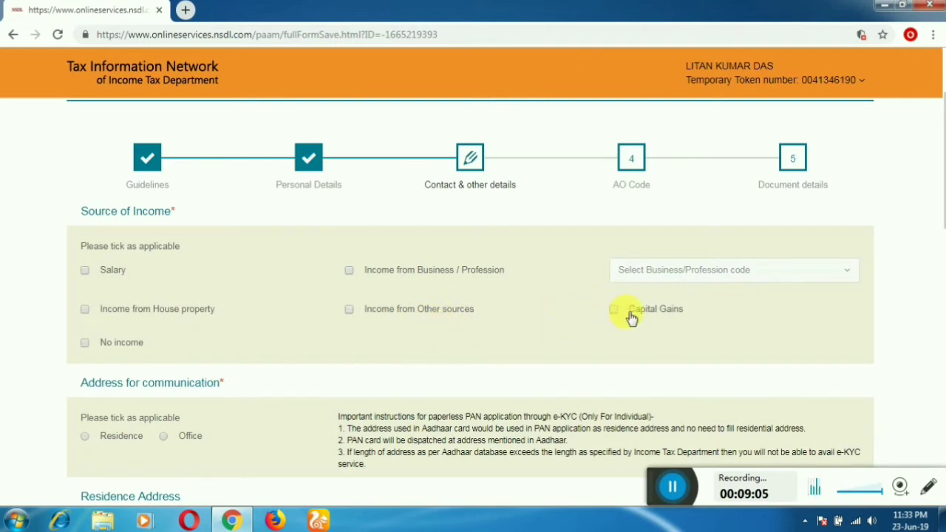
click(103, 349)
Step: Choose Residence as the address for communication
scroll(103, 352, down, 3)
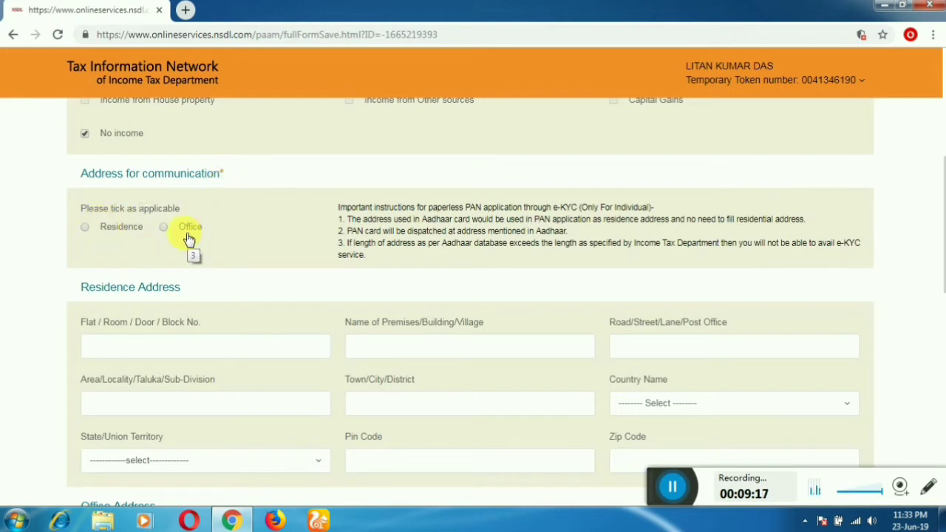
scroll(188, 237, up, 5)
scroll(120, 360, down, 3)
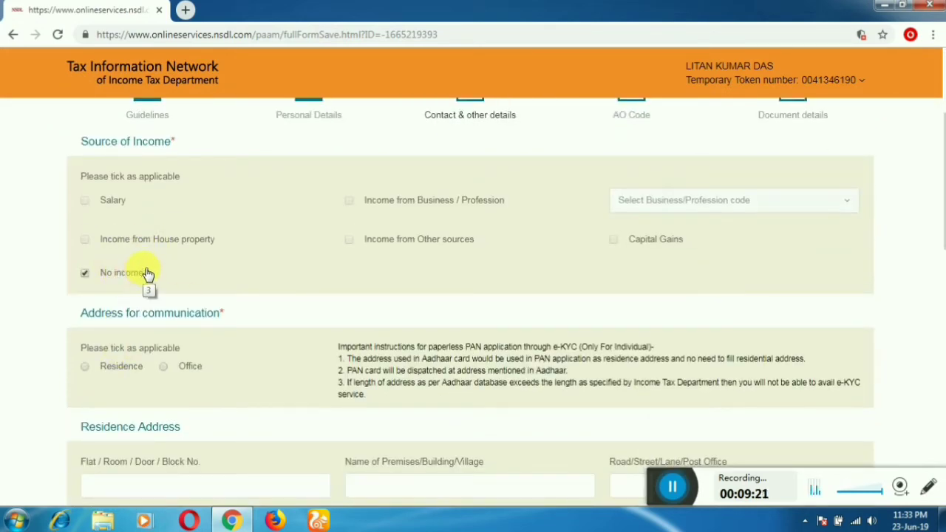
scroll(184, 284, down, 1)
scroll(185, 284, down, 1)
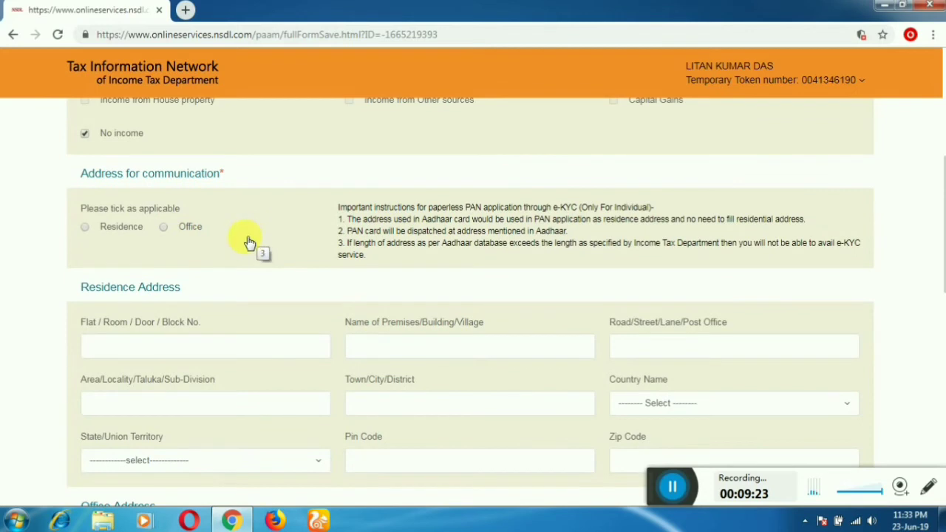
click(84, 228)
click(172, 344)
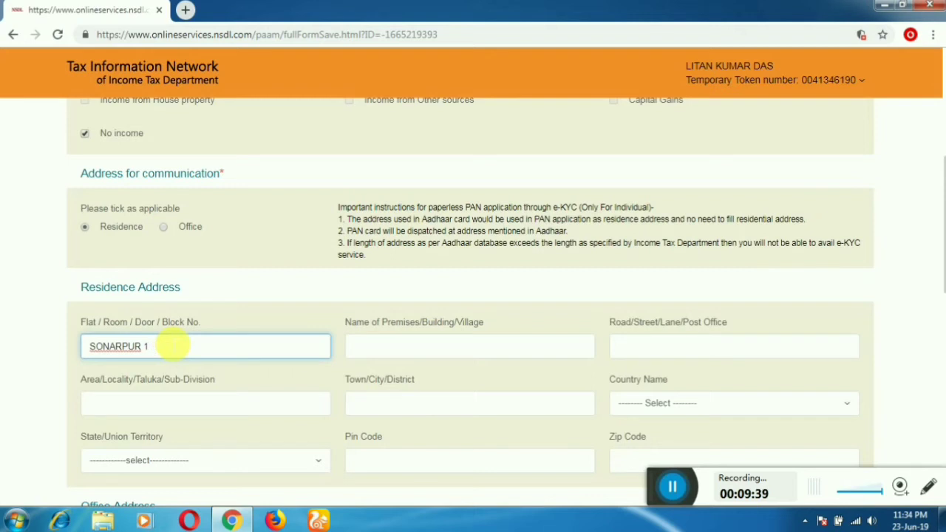
key(Tab)
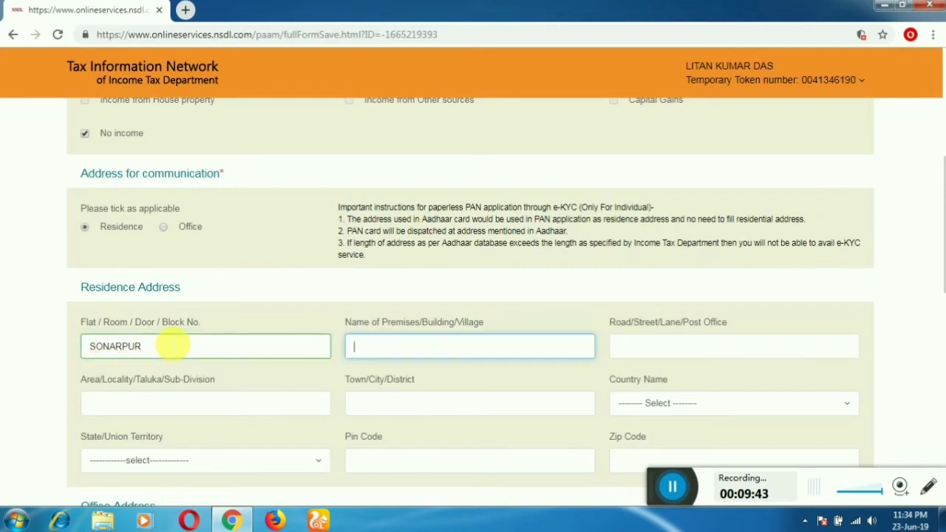
key(Tab)
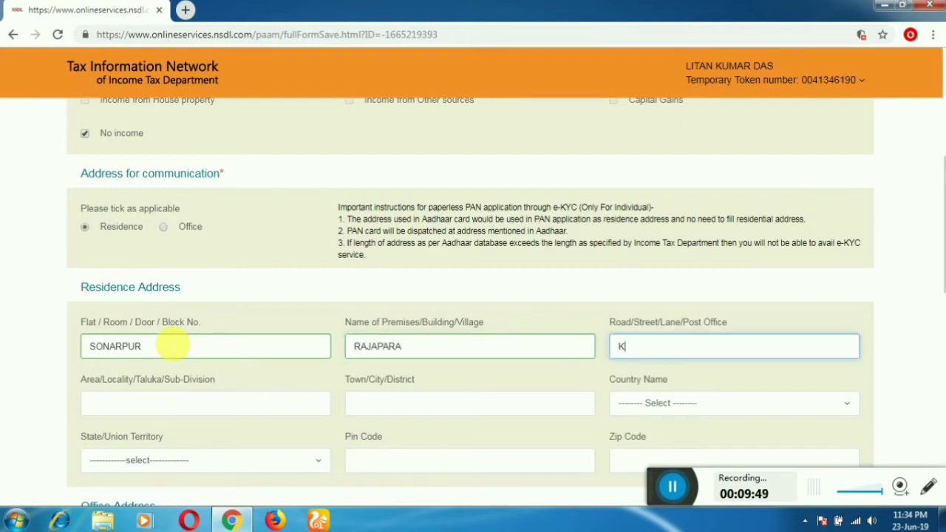
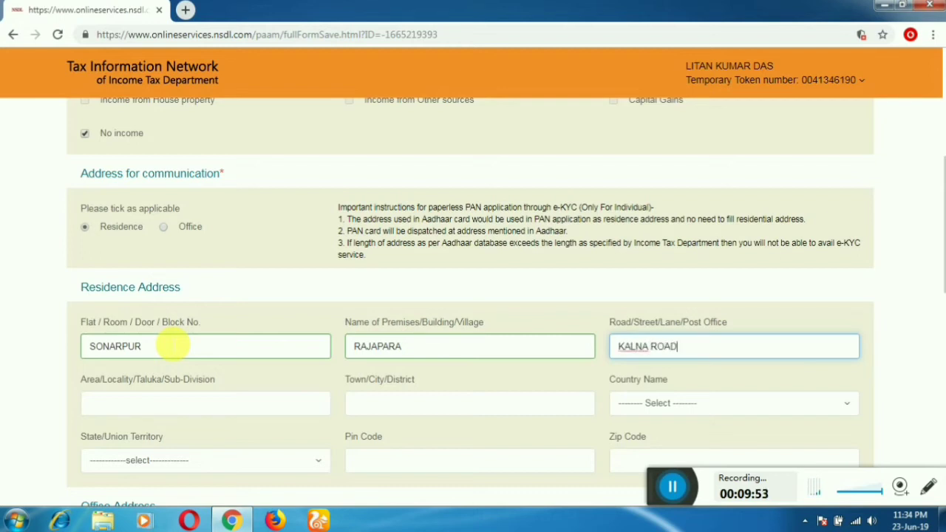
key(Tab)
scroll(176, 339, down, 2)
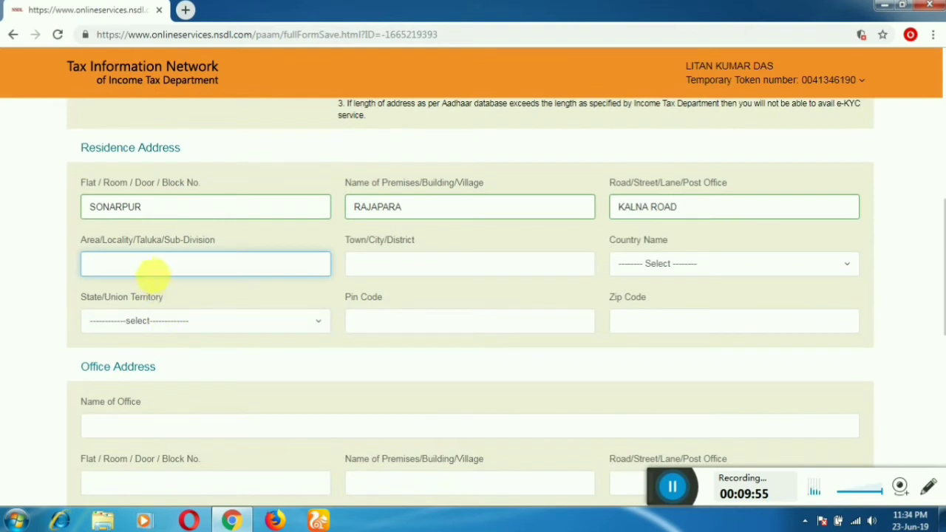
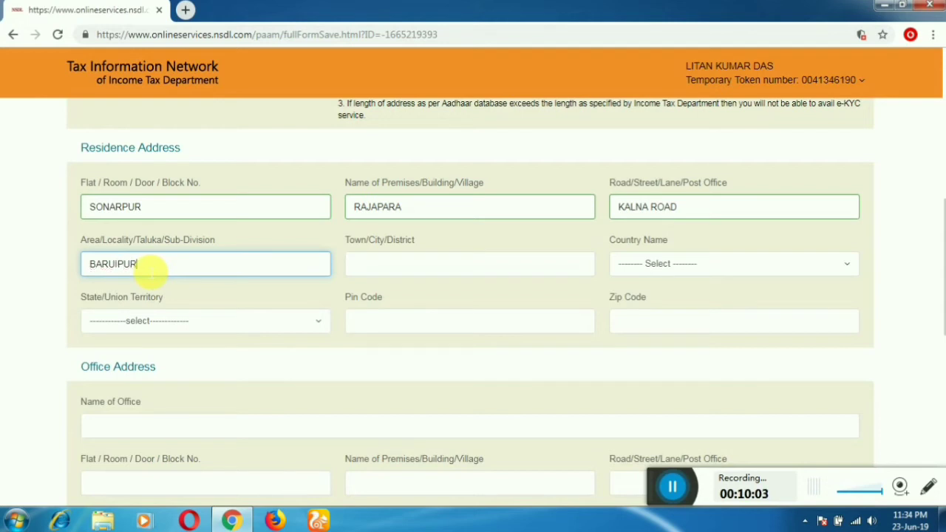
key(Tab)
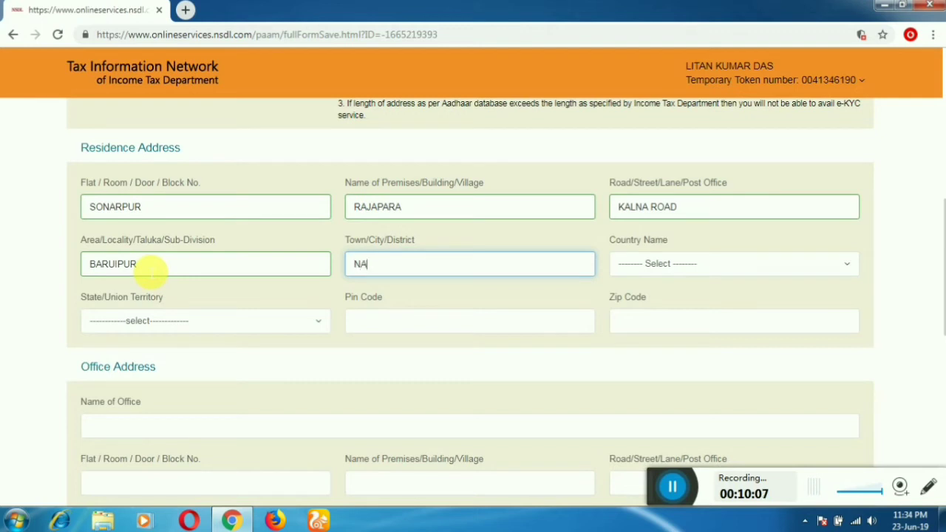
key(Tab)
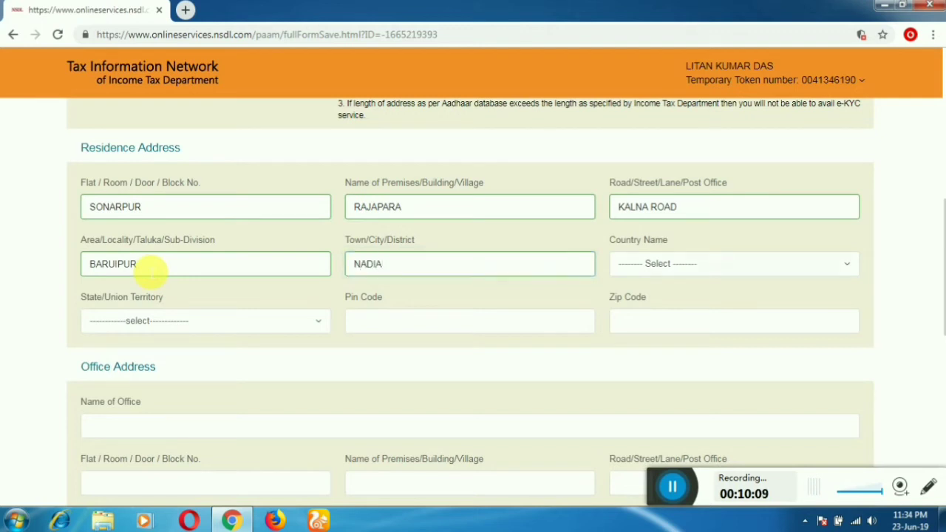
Step: Set the residence country to INDIA and the state to WEST BENGAL
click(657, 264)
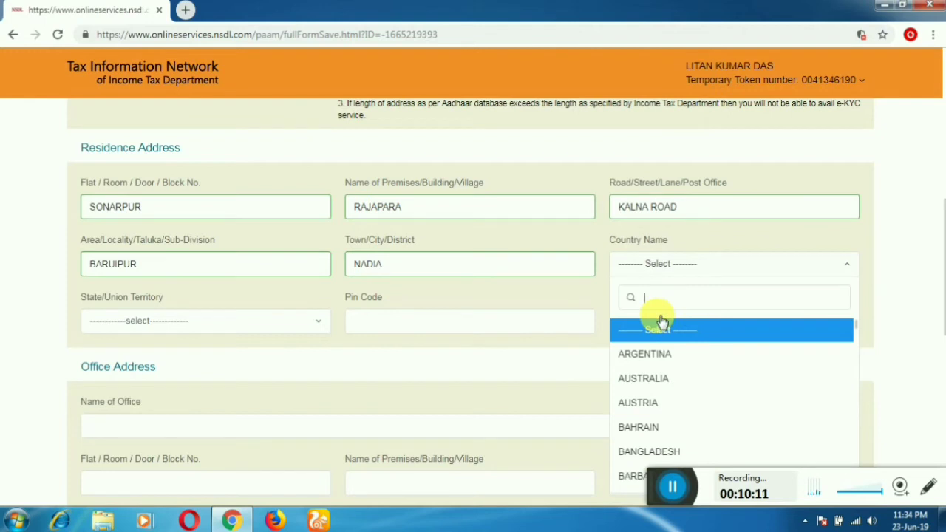
text(INDI)
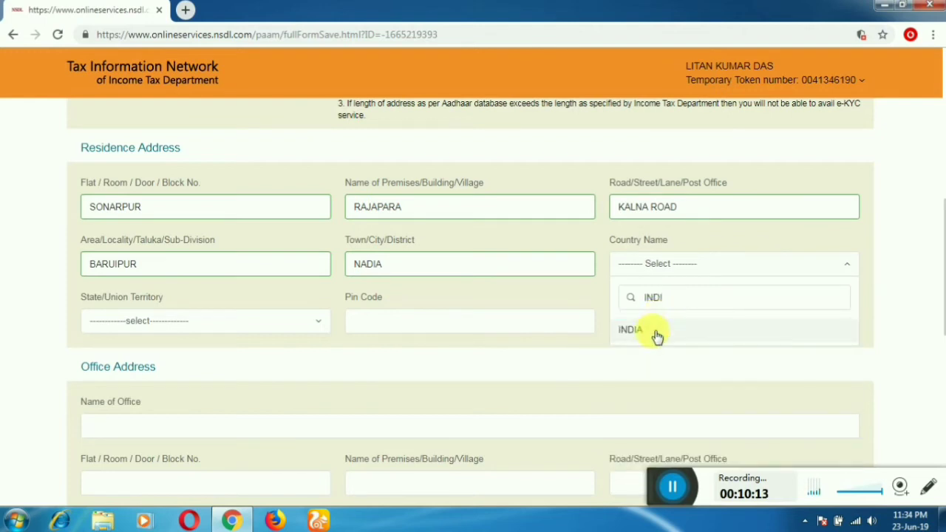
click(656, 332)
click(254, 322)
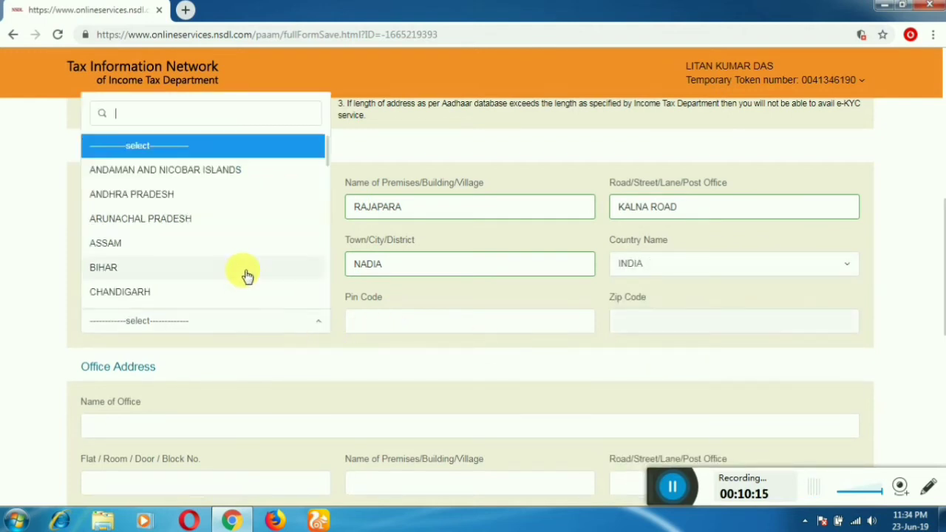
scroll(248, 276, down, 10)
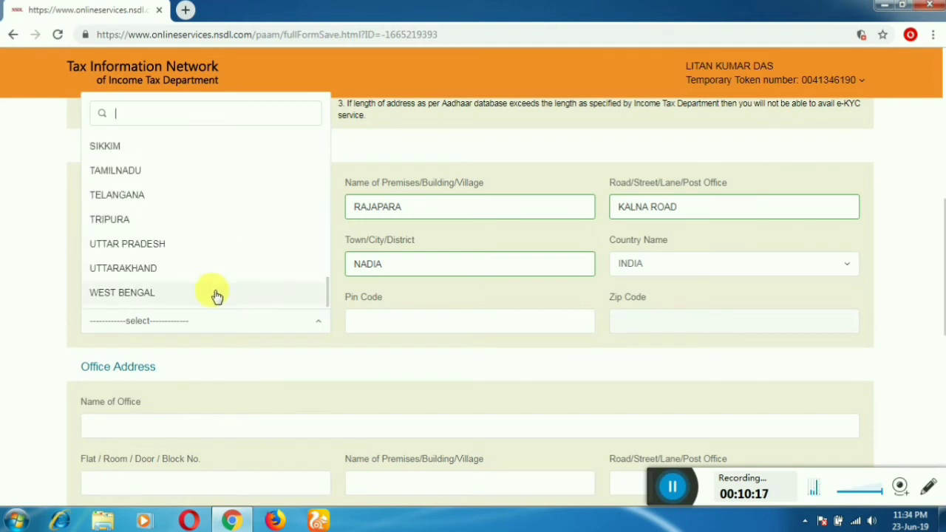
click(216, 295)
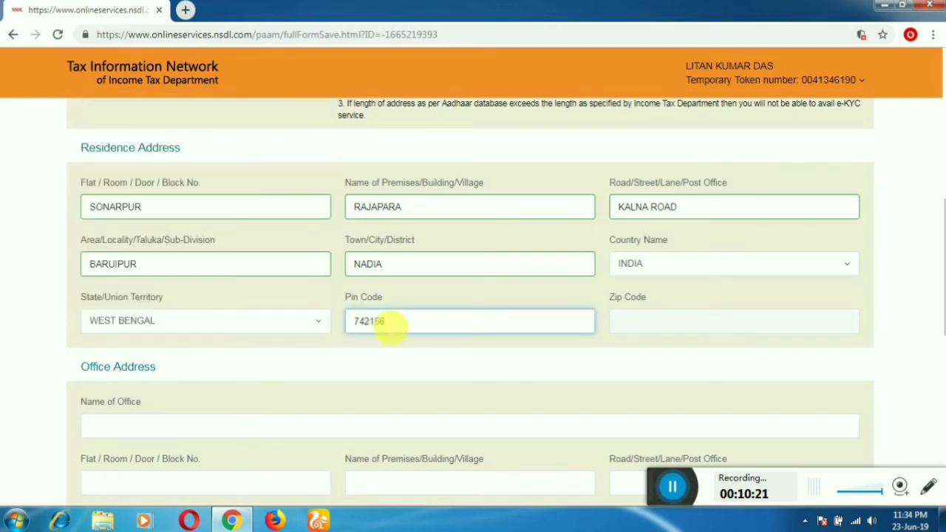
key(Tab)
scroll(313, 321, down, 3)
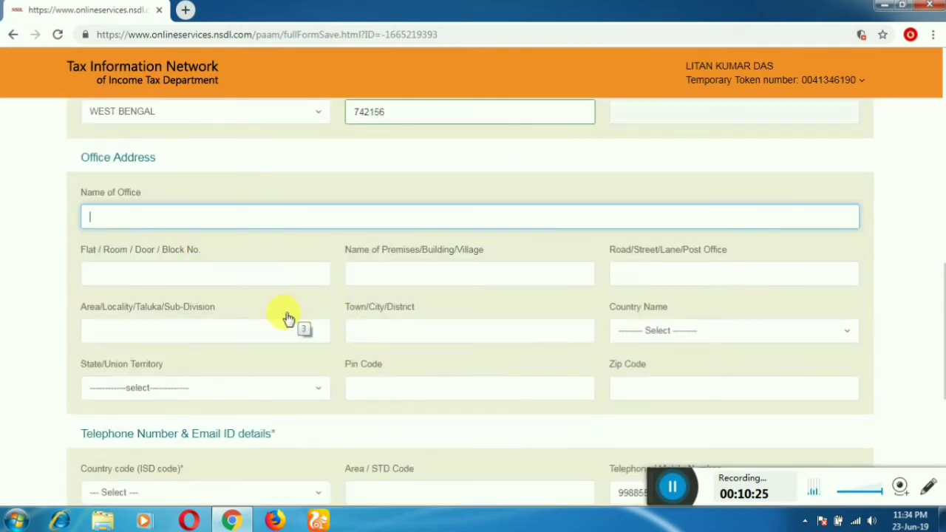
Step: Choose INDIA (91) as the ISD country code for the contact number
scroll(288, 319, up, 10)
scroll(351, 354, down, 8)
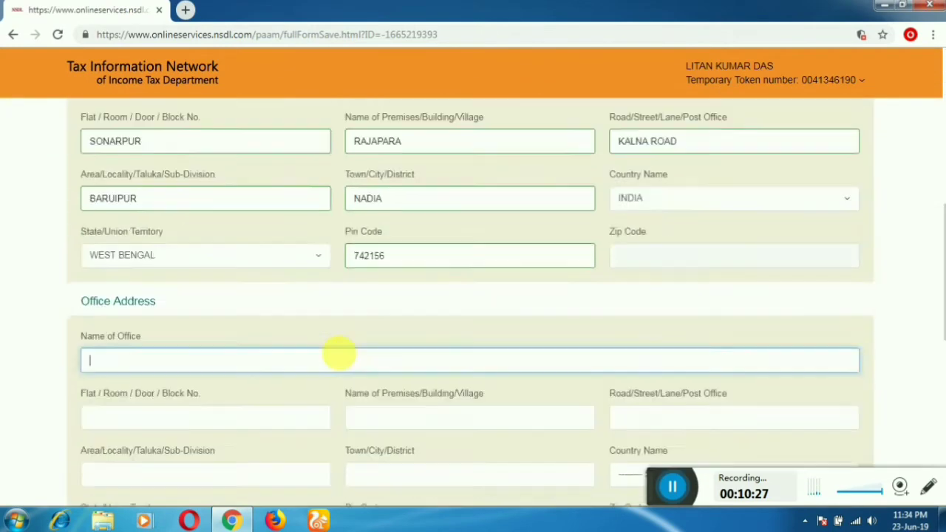
scroll(336, 349, down, 7)
scroll(422, 241, up, 3)
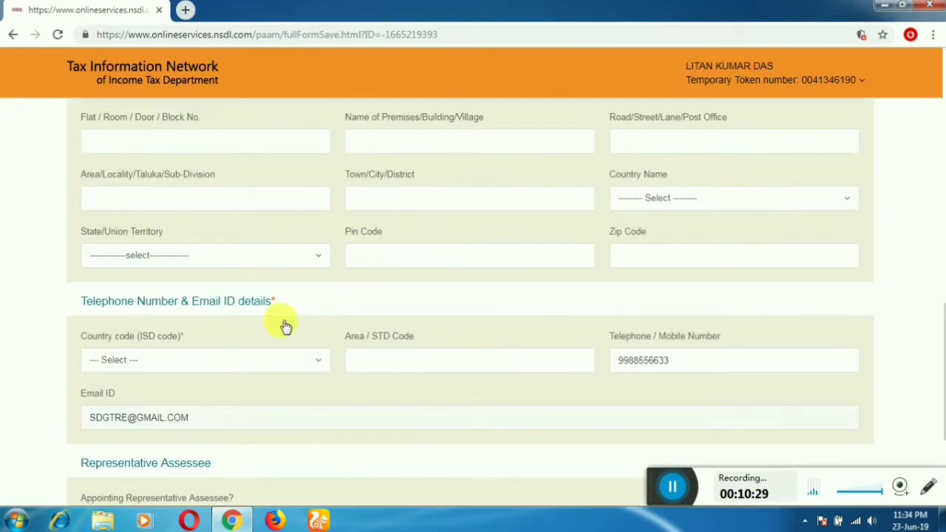
scroll(285, 328, down, 1)
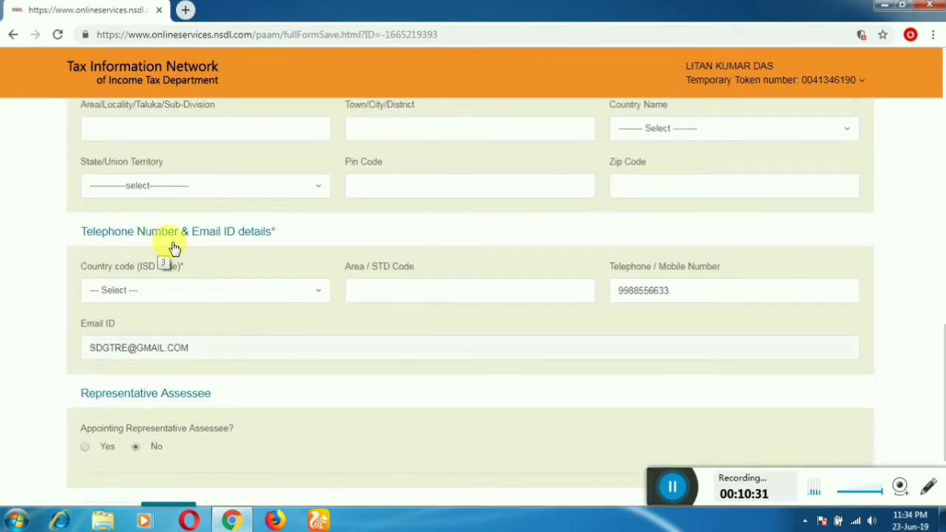
click(209, 295)
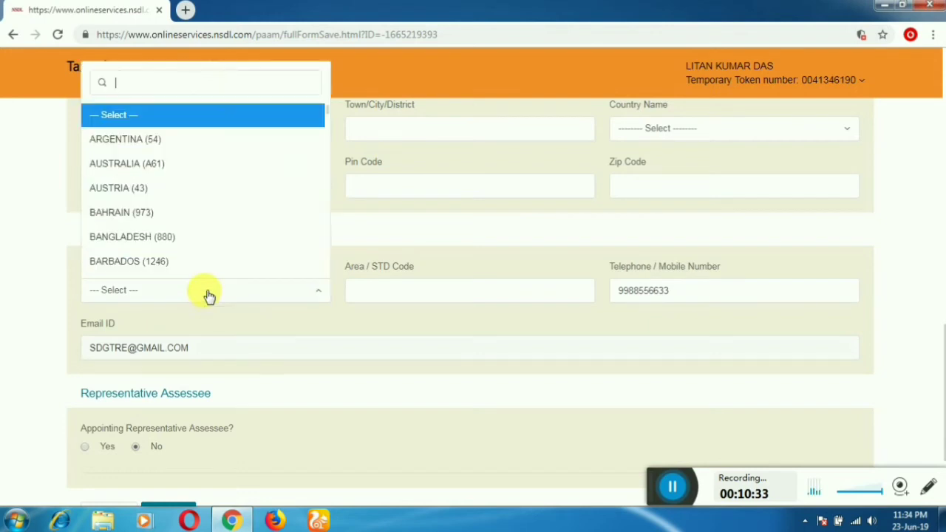
text(IND)
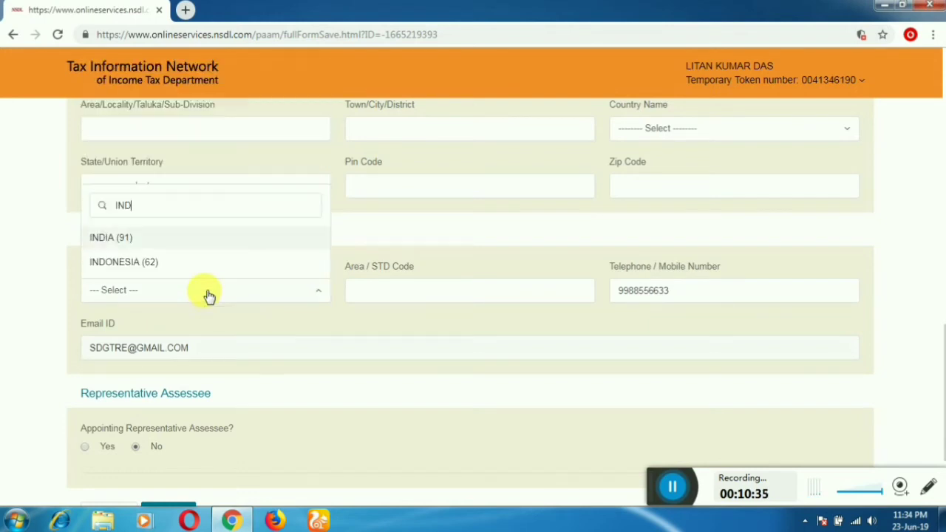
click(151, 238)
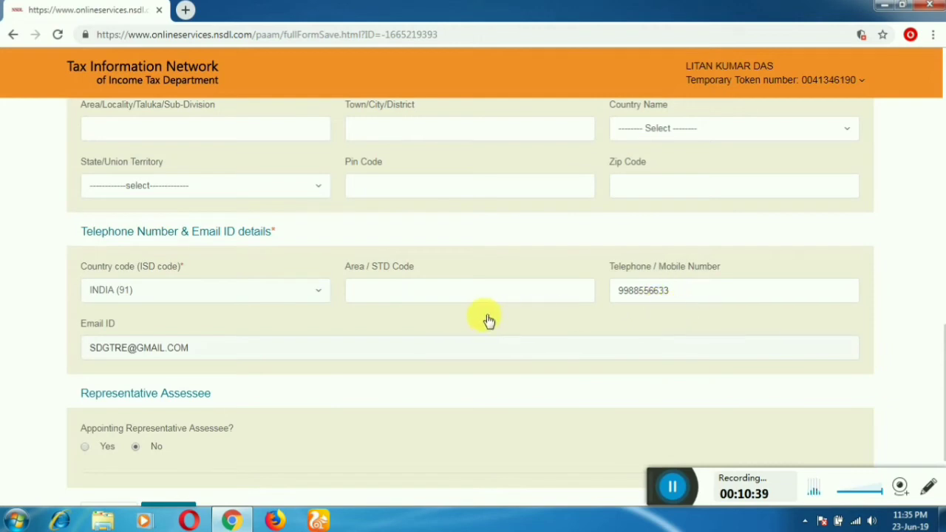
scroll(488, 320, down, 1)
scroll(251, 327, down, 1)
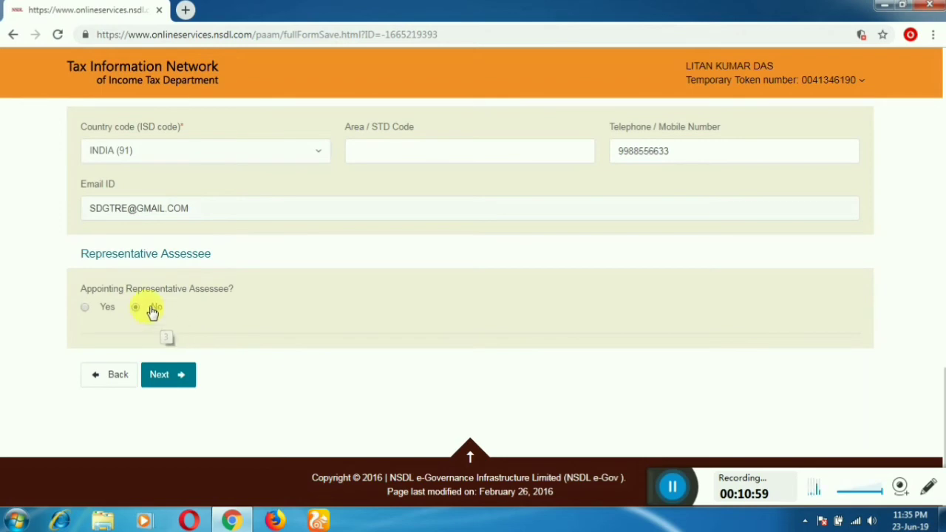
Step: Save the contact details as a draft and continue to the AO Code step
click(170, 315)
click(183, 378)
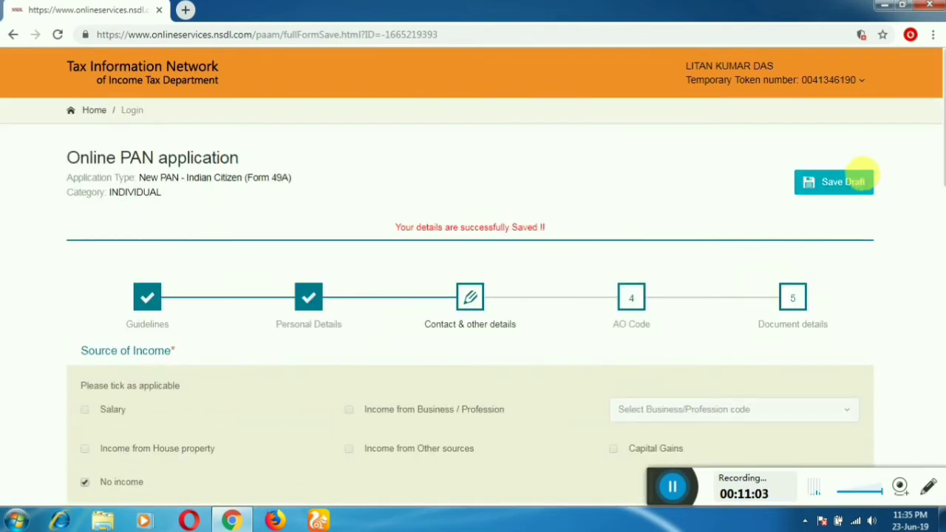
click(862, 180)
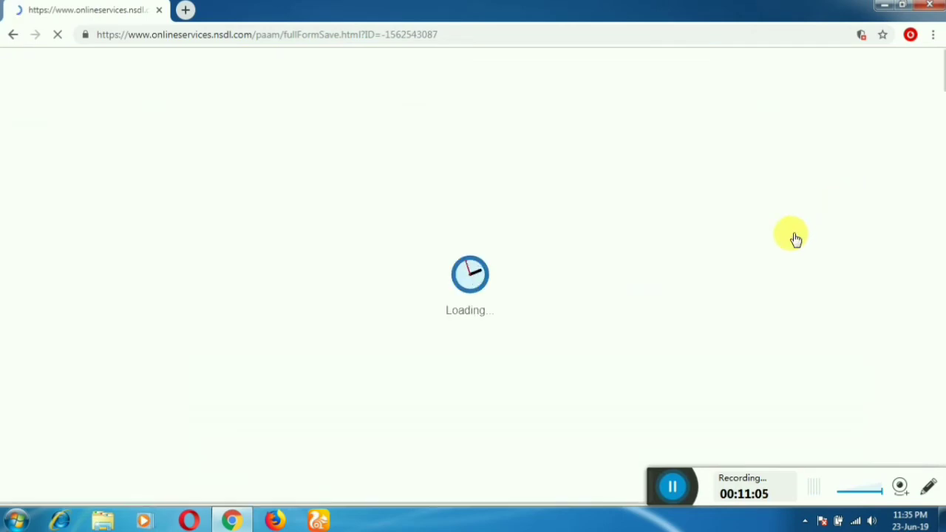
scroll(789, 236, down, 15)
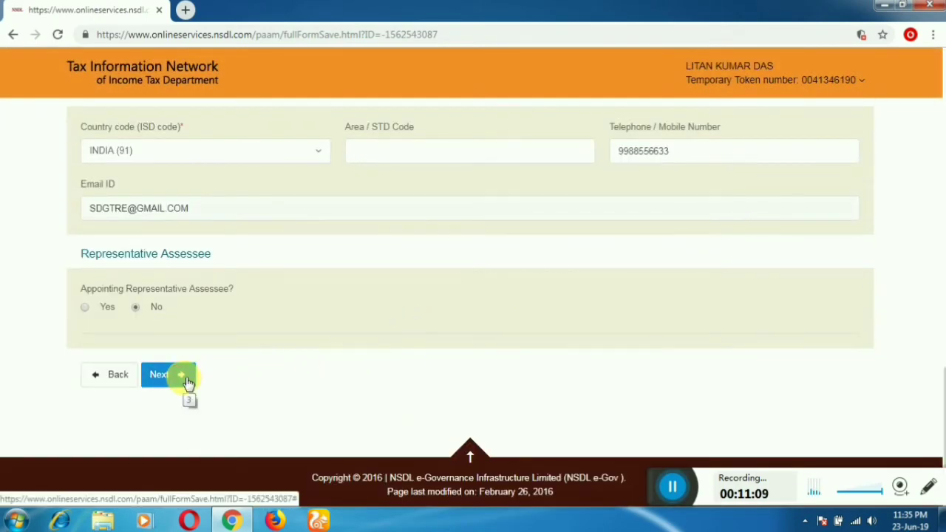
click(187, 383)
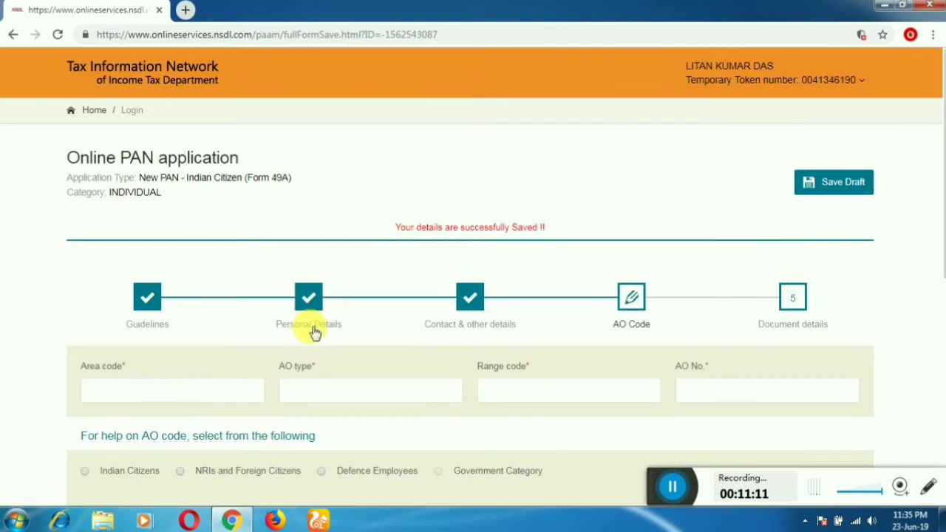
Step: Look up AO codes for Indian Citizens with WEST BENGAL as the state
scroll(503, 337, down, 2)
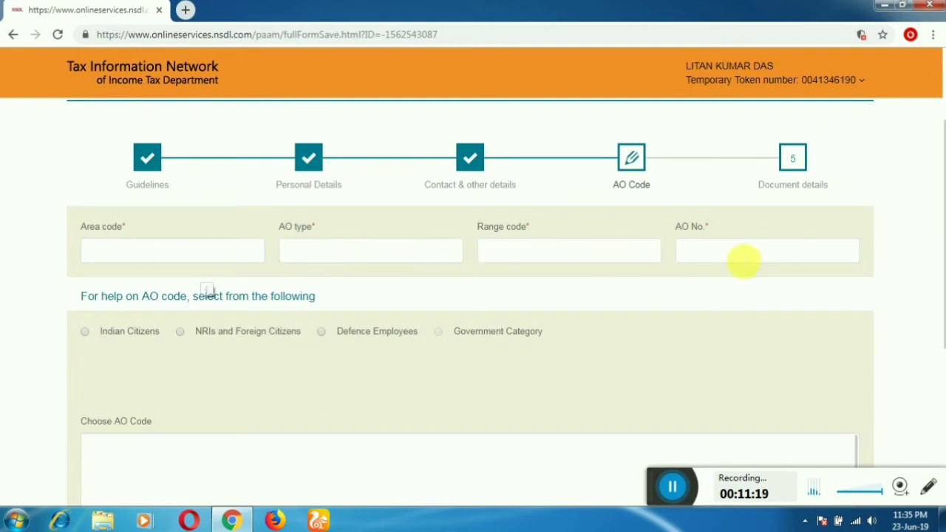
click(84, 339)
scroll(234, 363, down, 1)
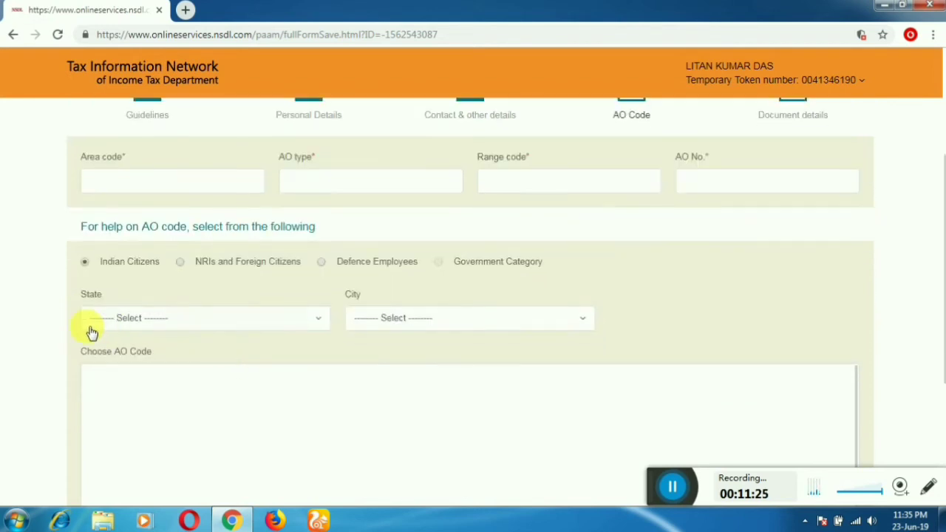
click(162, 325)
scroll(182, 255, down, 9)
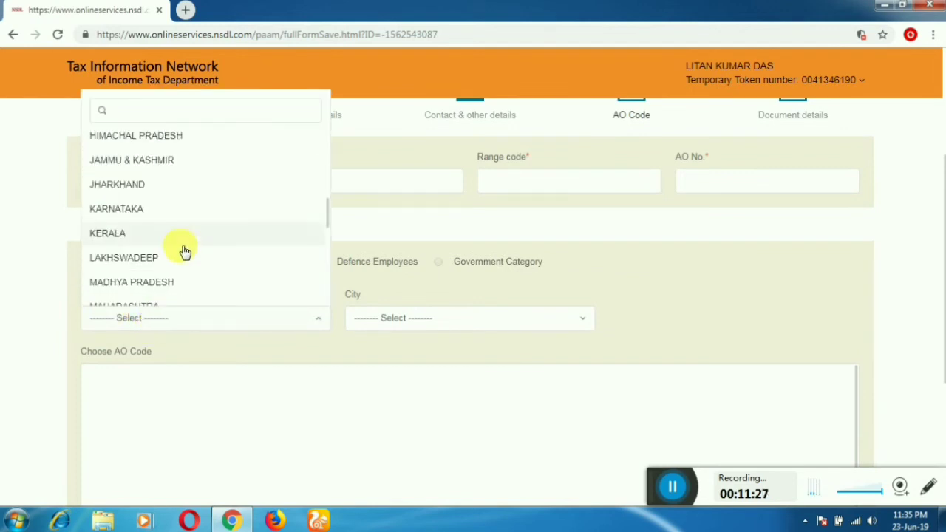
click(162, 291)
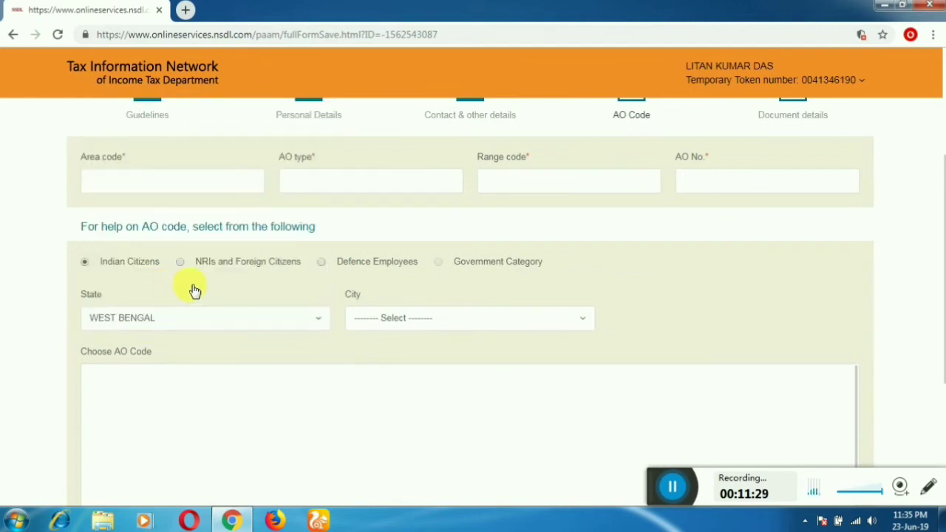
Step: Choose MURSHIDABAD as the city to load its AO code table
click(407, 316)
scroll(420, 238, down, 3)
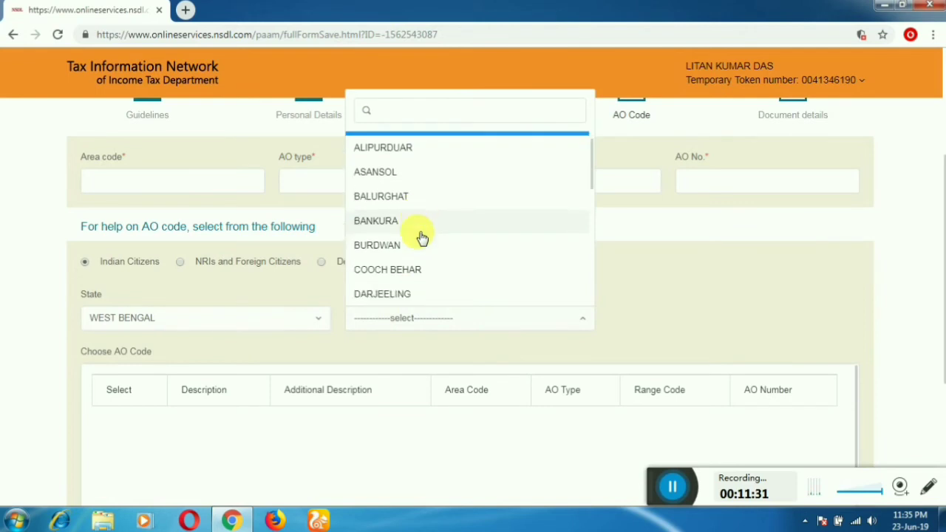
scroll(422, 236, down, 2)
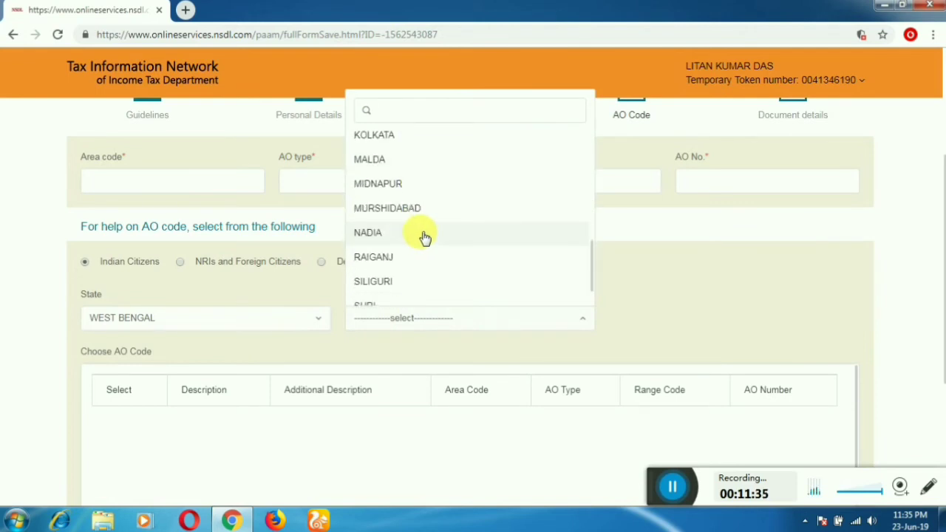
scroll(424, 237, down, 1)
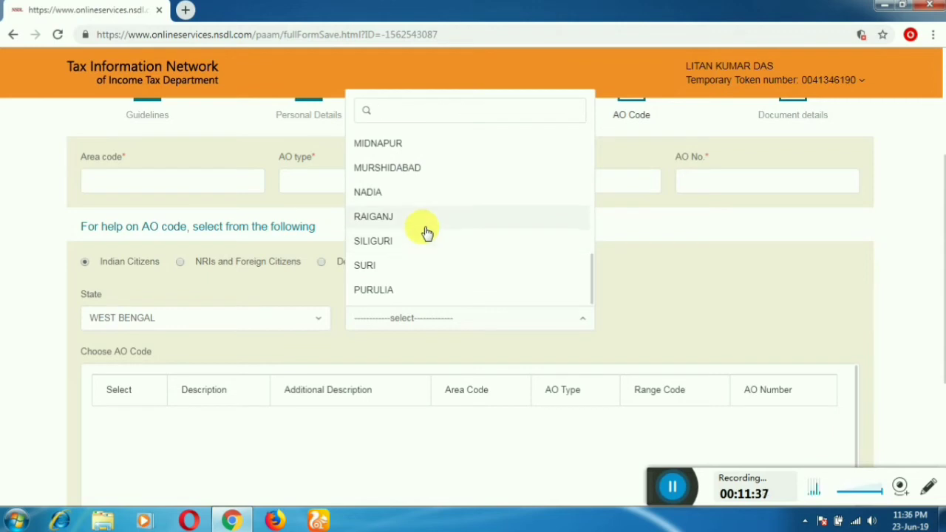
scroll(424, 238, up, 5)
scroll(414, 272, down, 3)
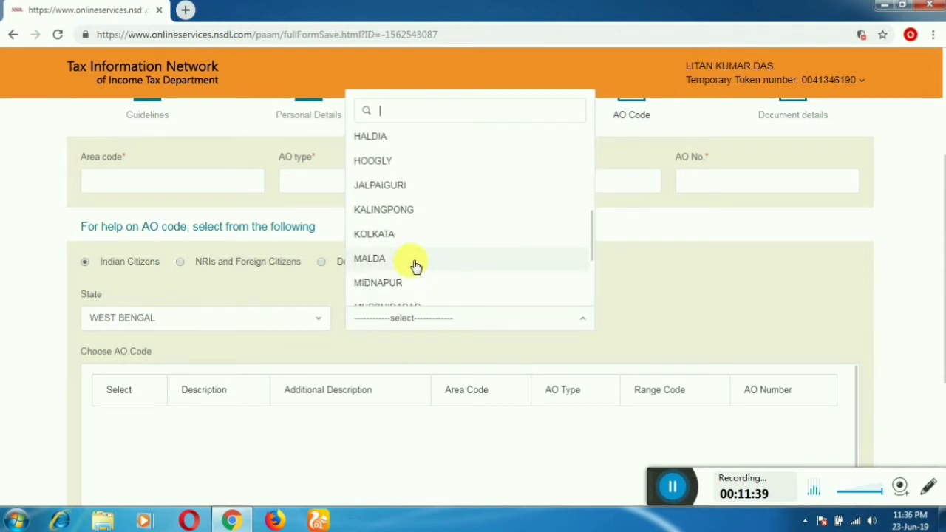
scroll(416, 278, down, 3)
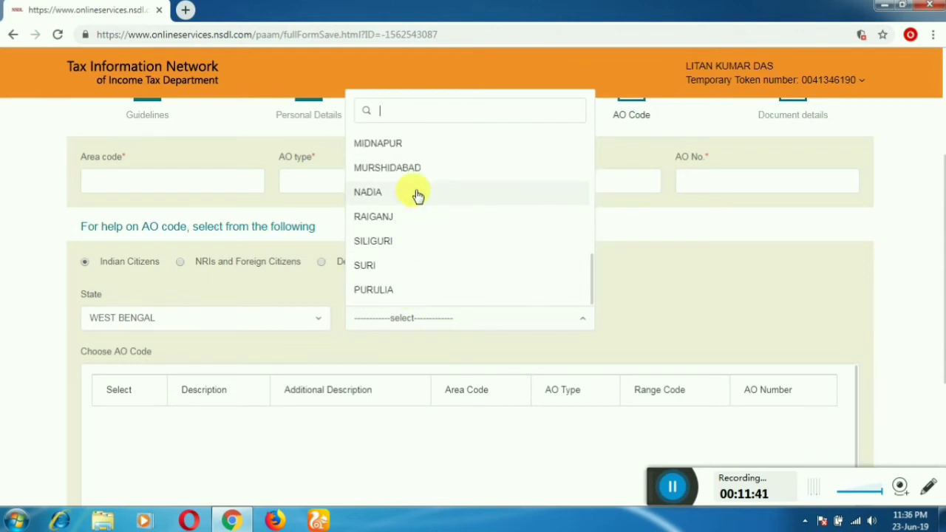
click(416, 169)
scroll(492, 259, down, 3)
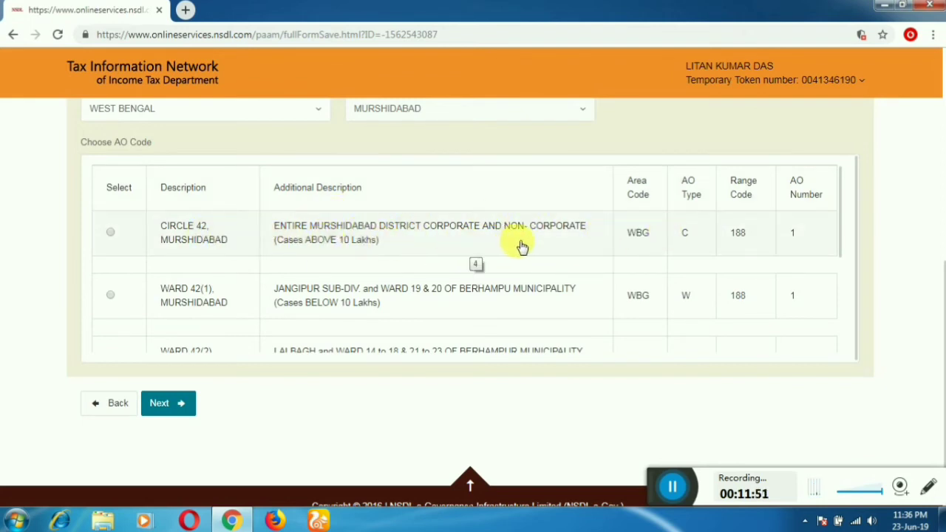
Step: Select AO code WARD 42(4), MURSHIDABAD and continue to Document details
scroll(430, 271, down, 1)
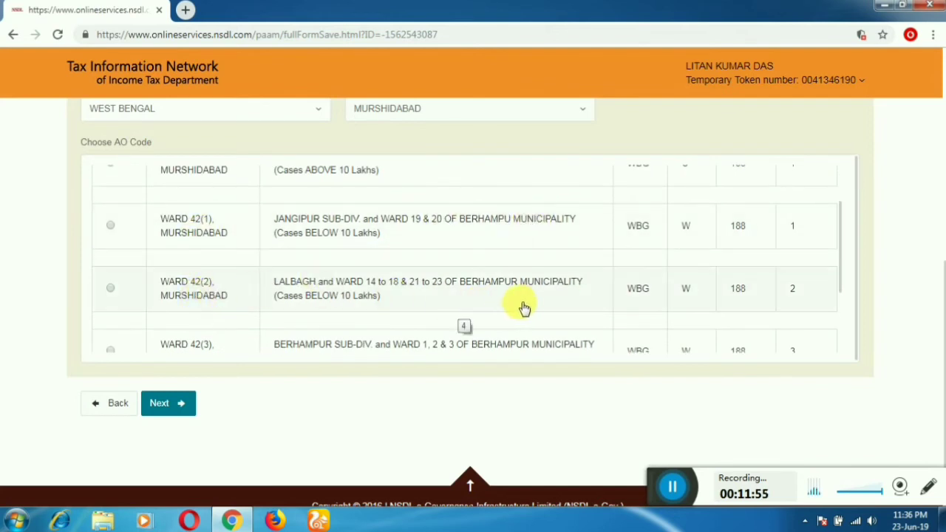
scroll(391, 306, down, 2)
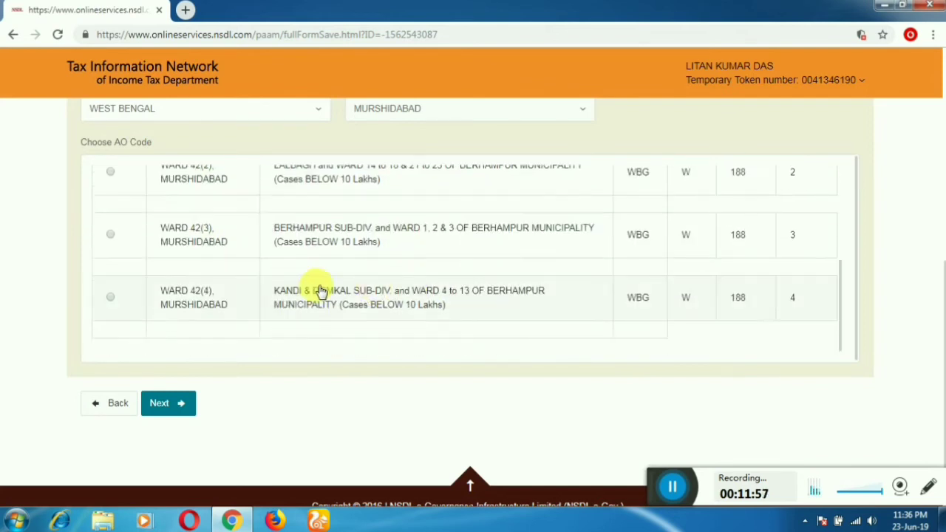
click(110, 298)
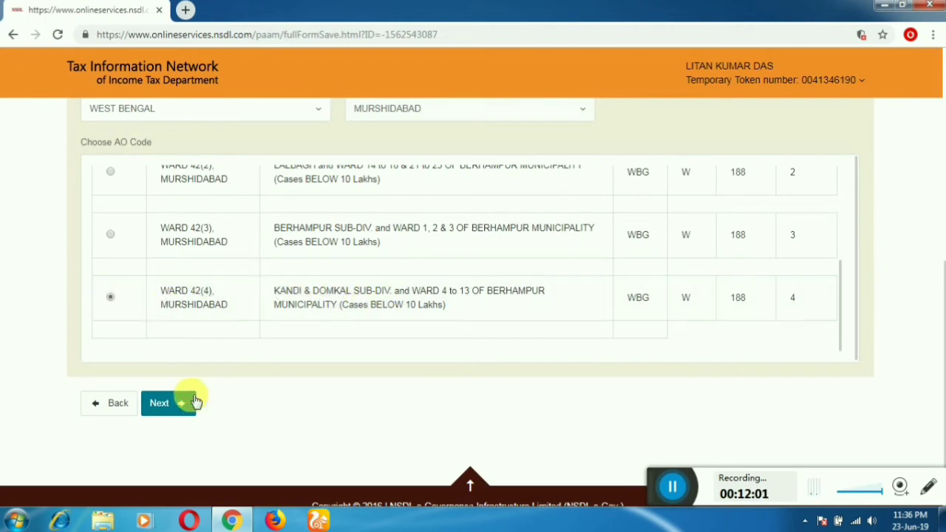
click(177, 409)
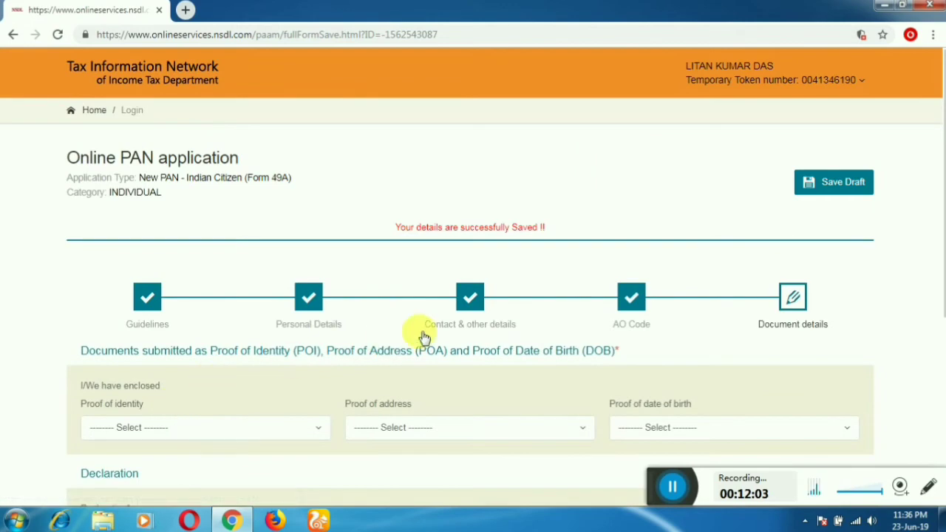
Step: Choose the Aadhaar Card as proof of identity
scroll(421, 333, down, 2)
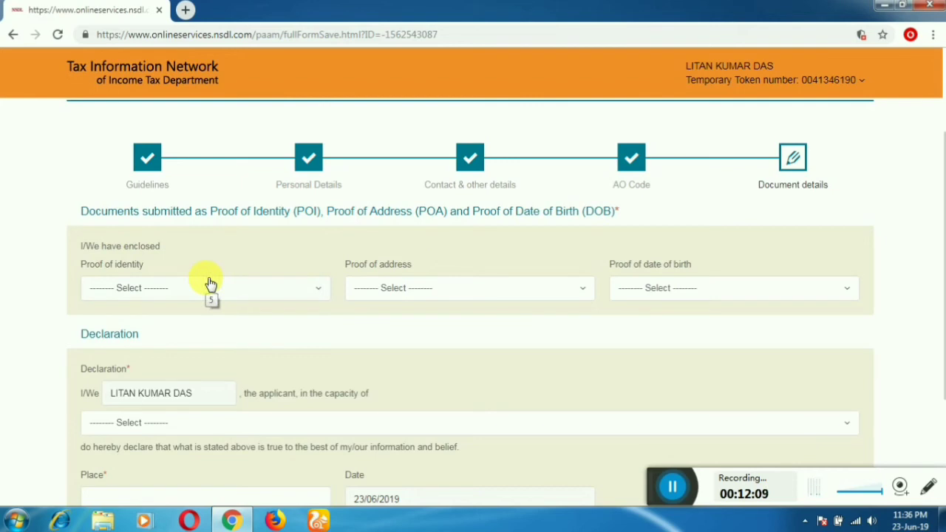
scroll(210, 284, down, 3)
scroll(97, 238, up, 5)
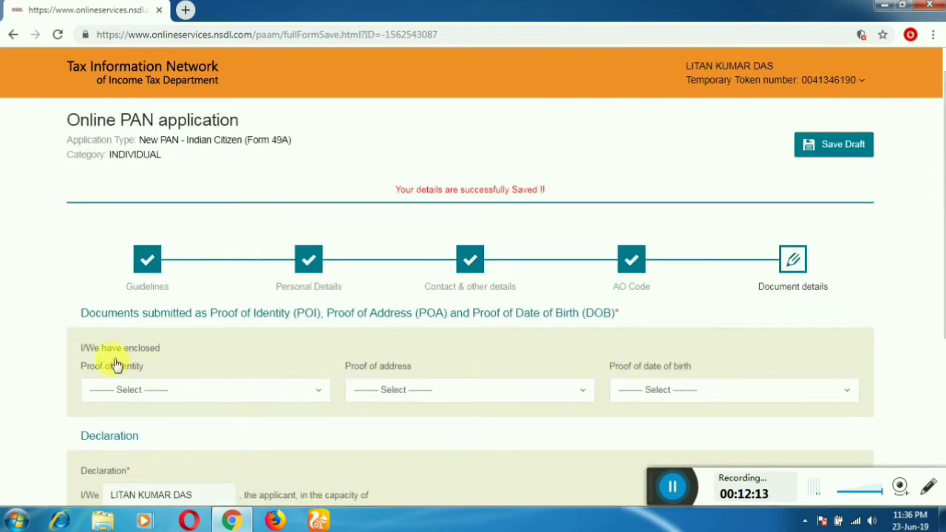
scroll(211, 386, down, 1)
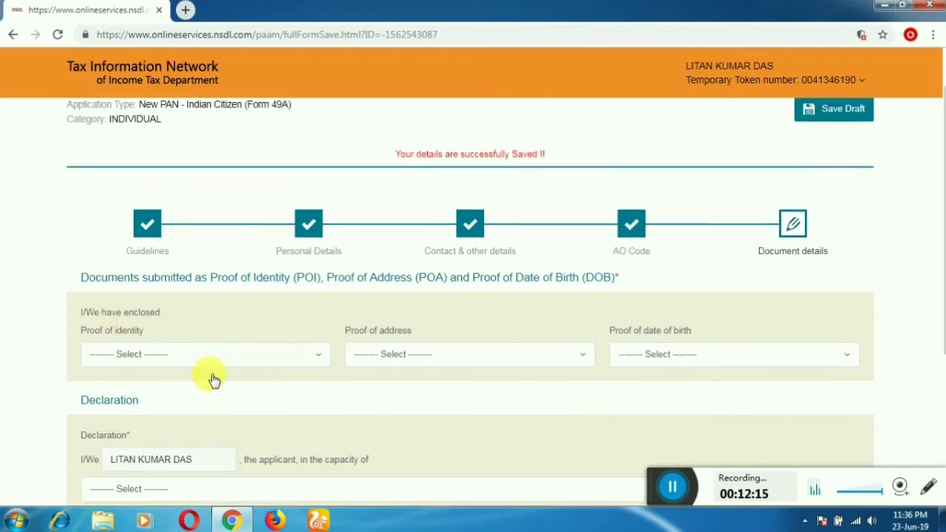
click(256, 322)
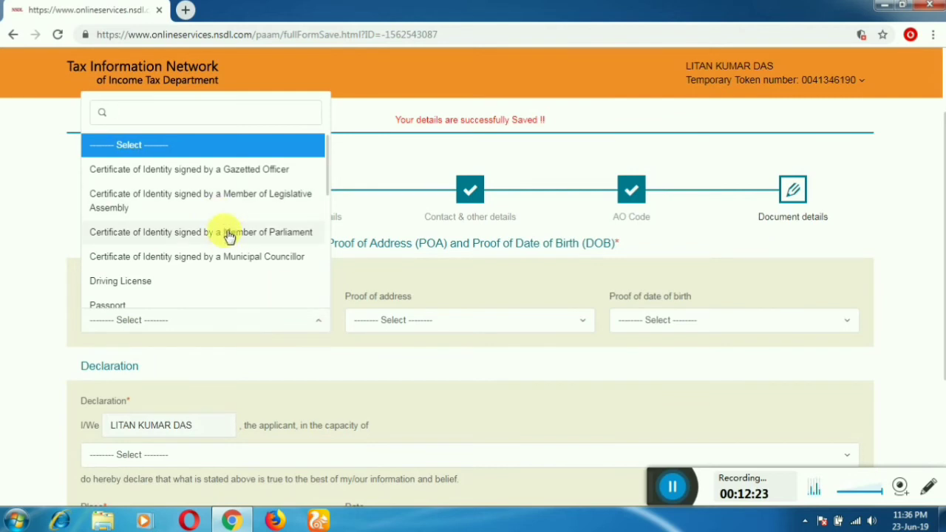
scroll(229, 269, down, 2)
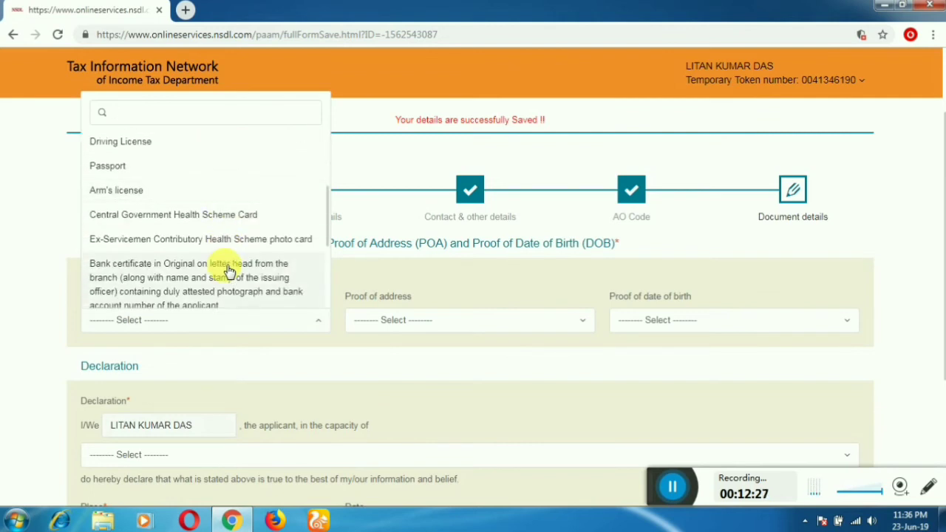
scroll(229, 270, down, 1)
scroll(229, 274, down, 2)
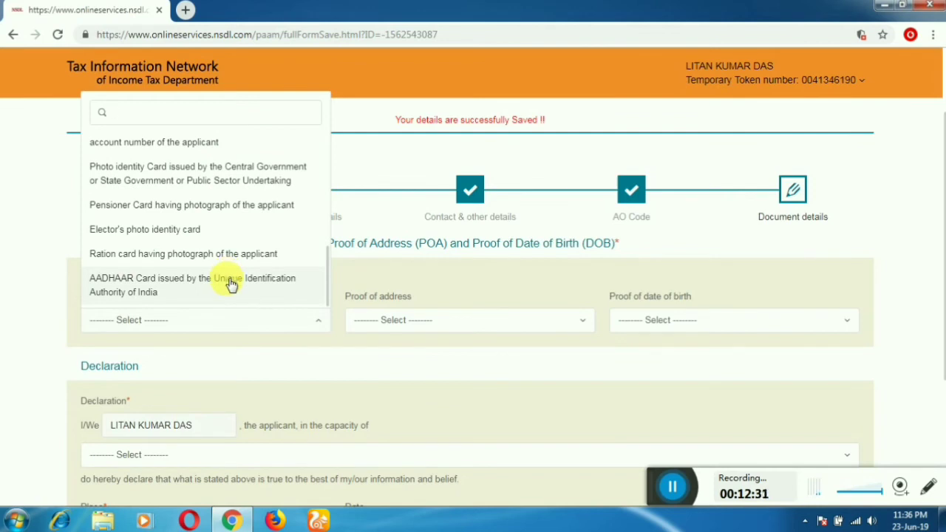
click(230, 285)
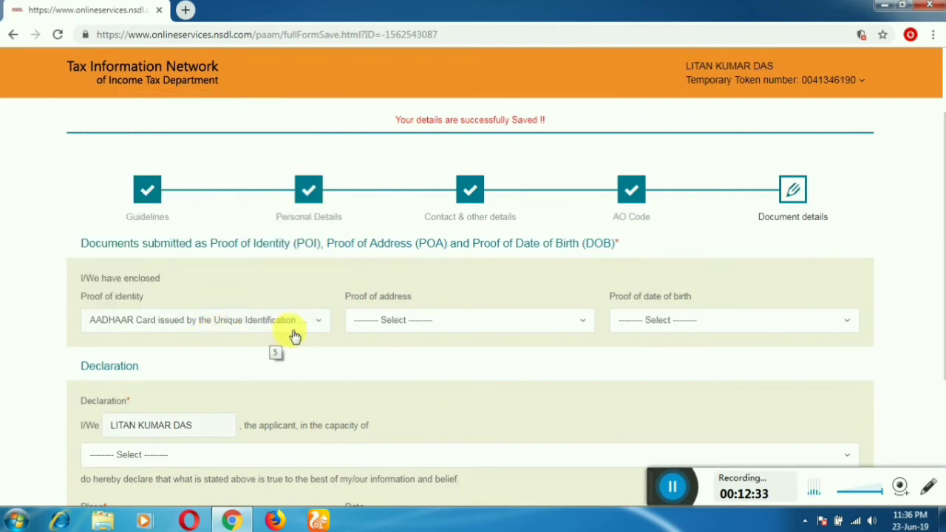
Step: Choose the Aadhaar Card as proof of address and proof of date of birth
click(399, 320)
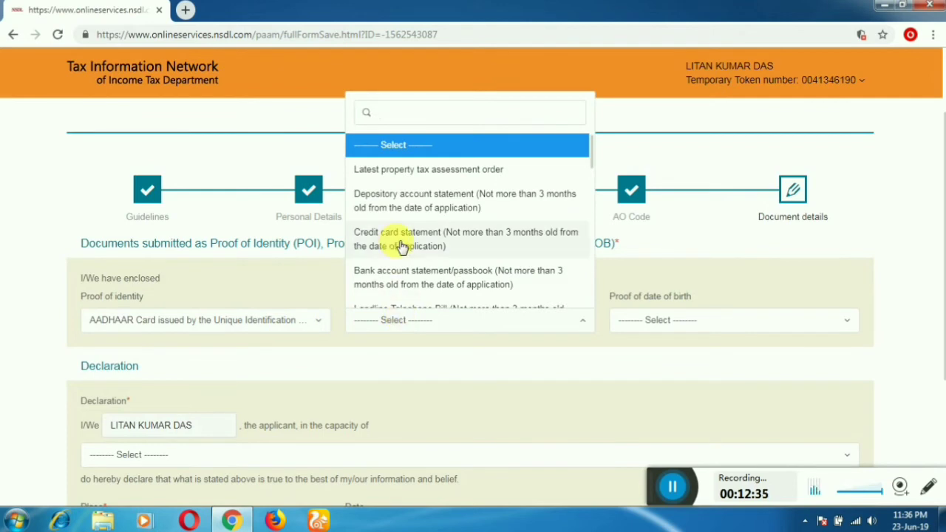
scroll(408, 249, down, 3)
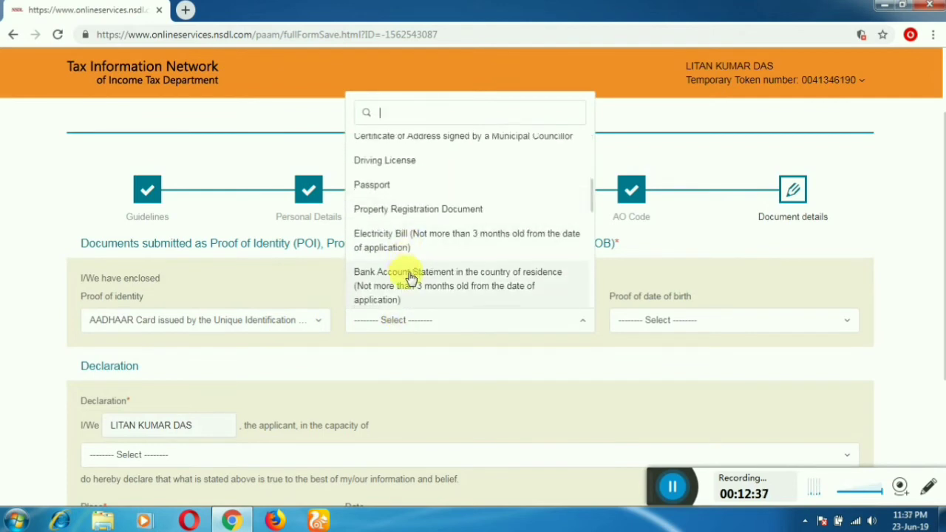
scroll(408, 270, down, 5)
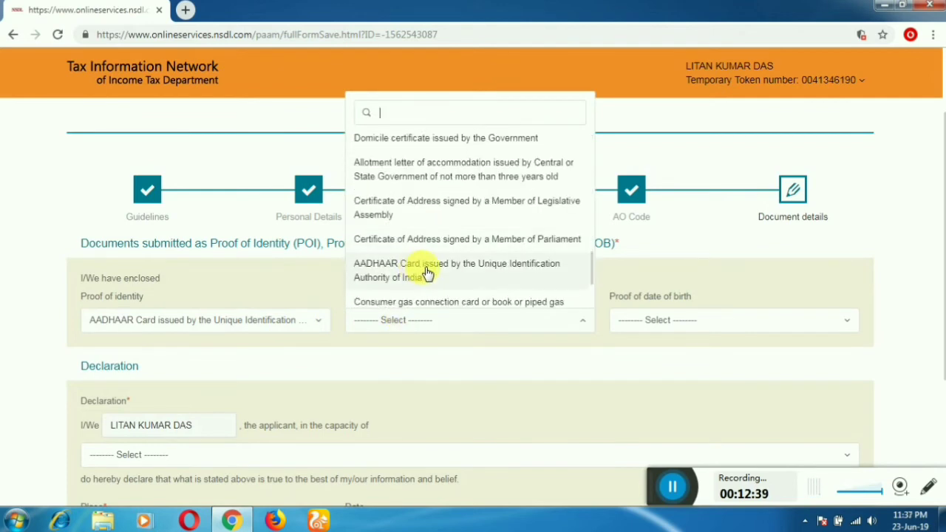
click(430, 276)
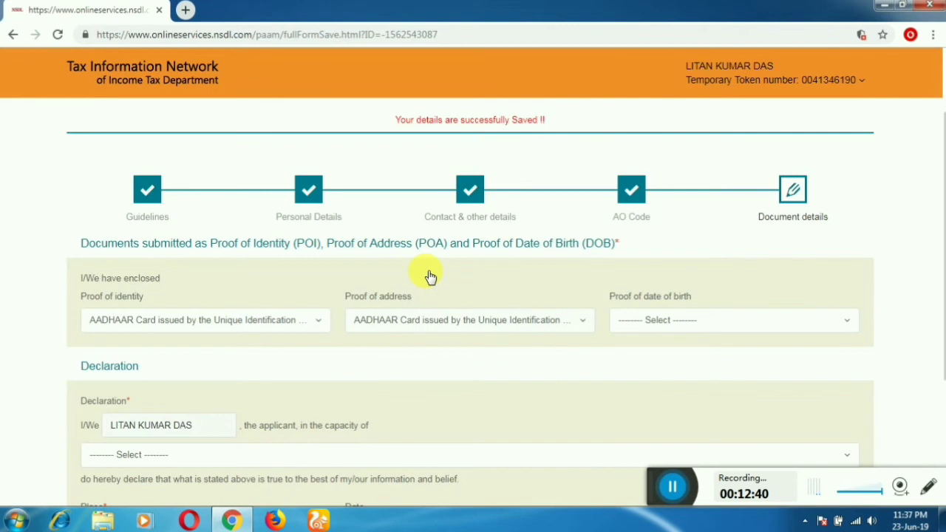
click(658, 322)
scroll(676, 260, down, 3)
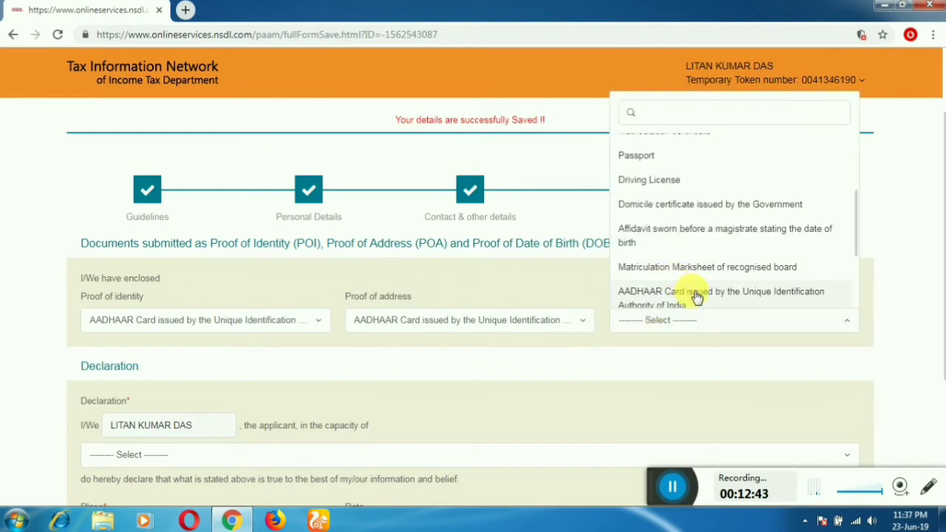
click(696, 297)
scroll(509, 311, down, 2)
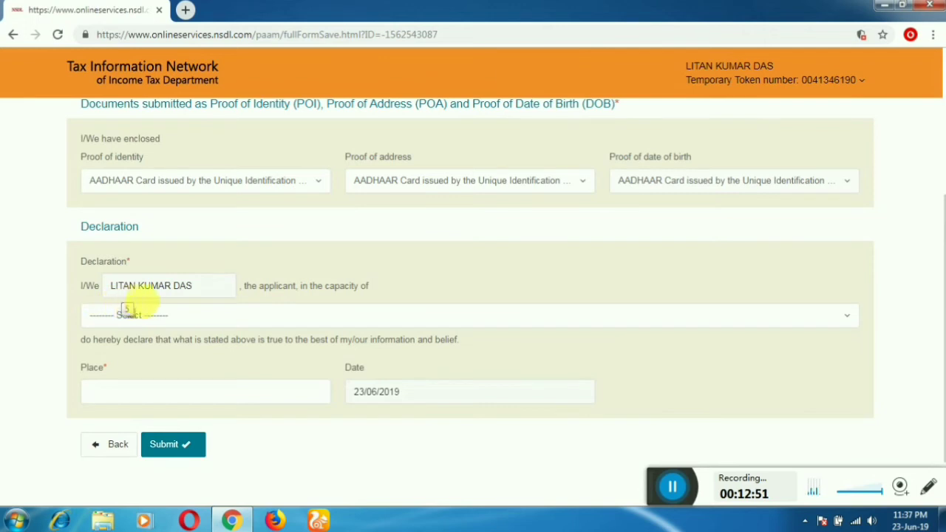
Step: Declare in the capacity of Himself/Herself with place MURSHIDABAD and submit the form
click(287, 321)
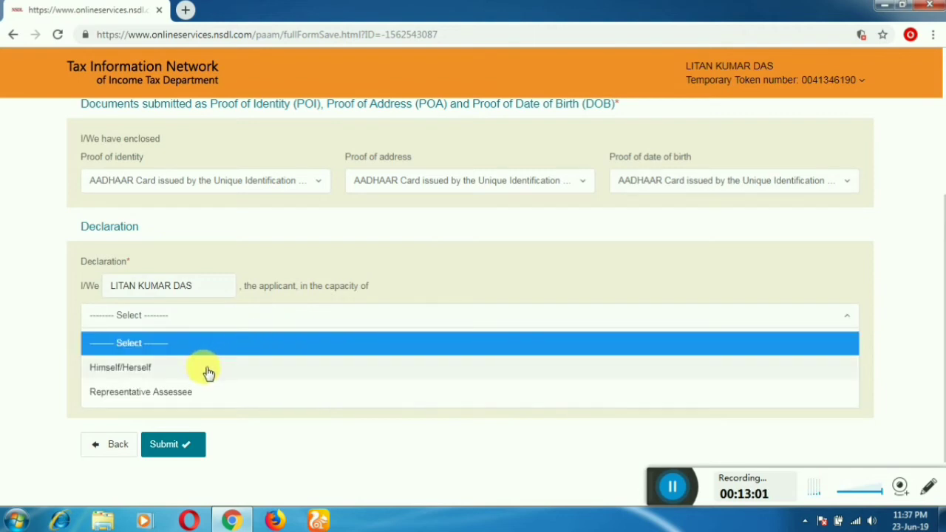
click(139, 369)
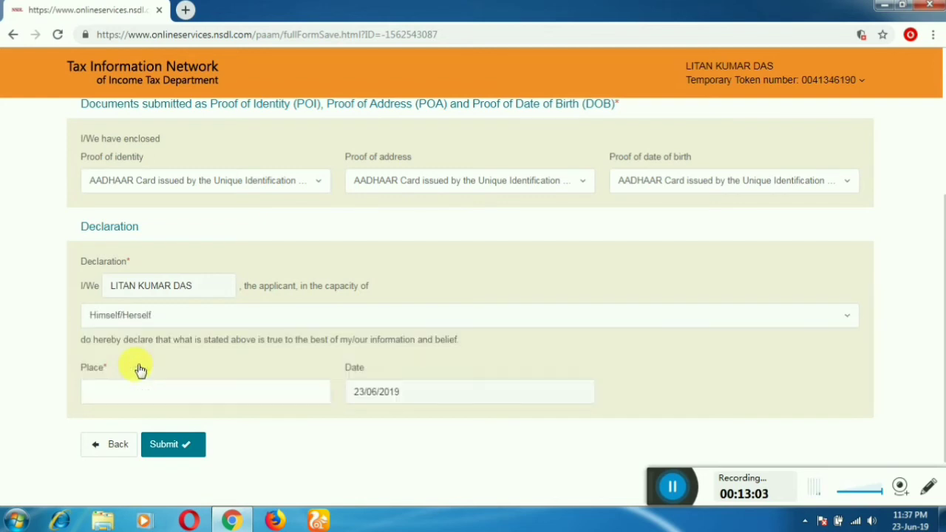
scroll(148, 284, down, 1)
click(160, 329)
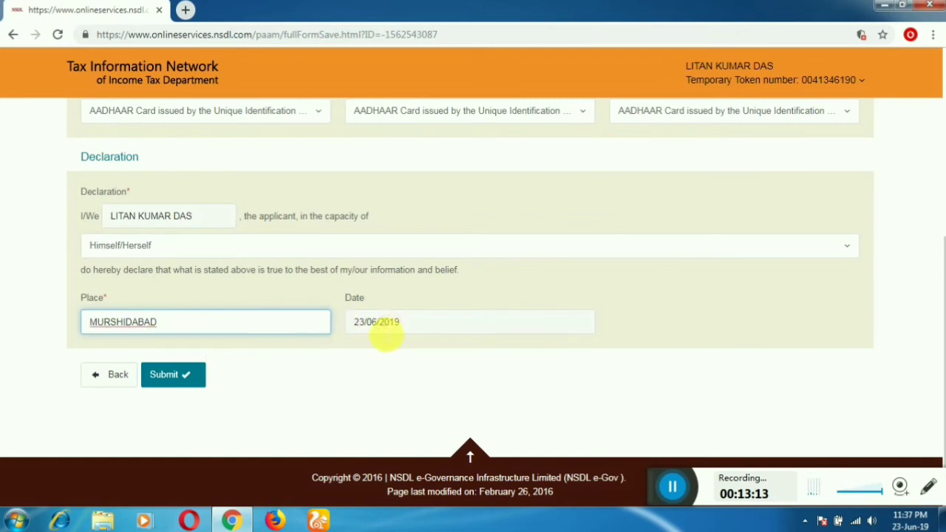
click(175, 374)
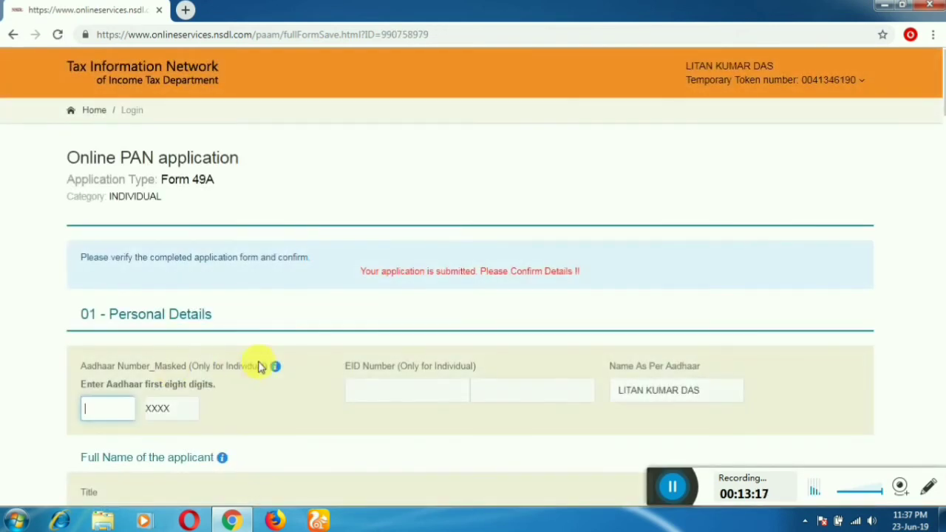
Step: Review the Form 49A confirmation page and proceed to the Payment page
scroll(243, 369, down, 2)
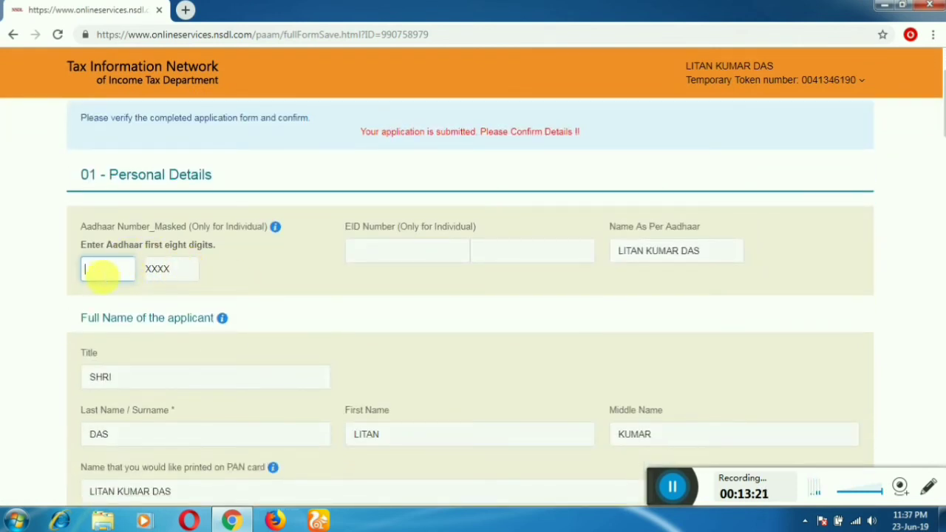
scroll(251, 270, up, 2)
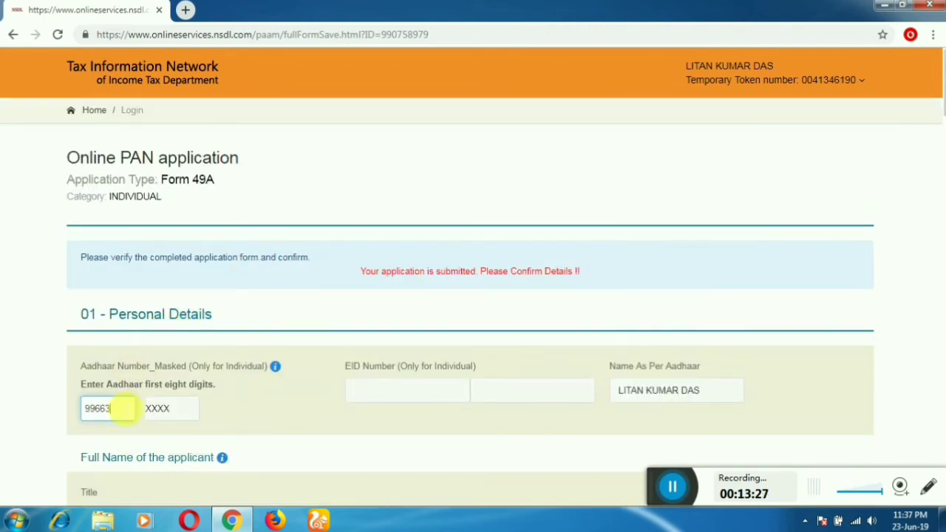
scroll(124, 415, down, 3)
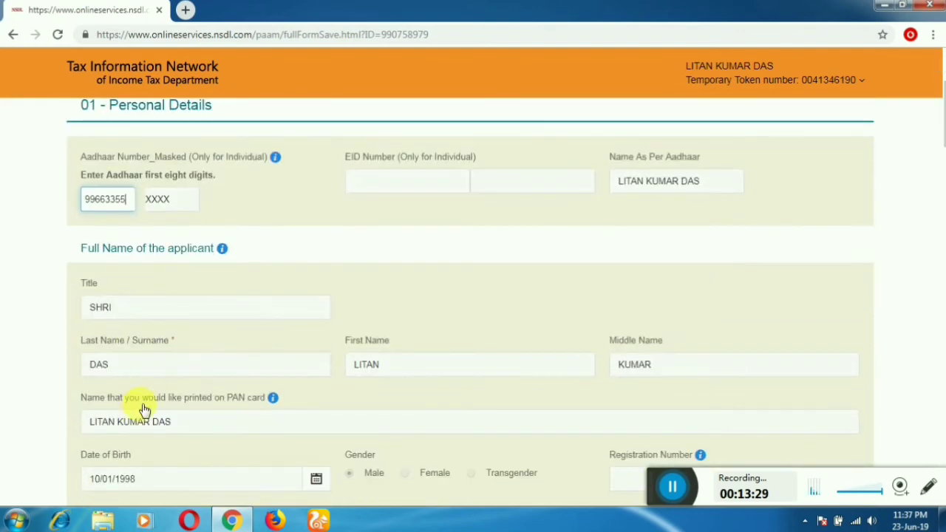
scroll(177, 333, down, 2)
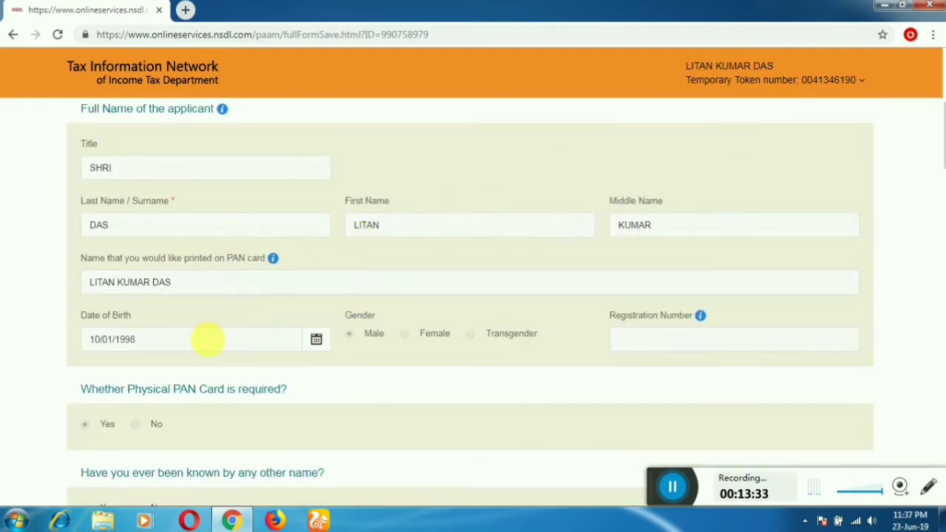
scroll(566, 348, down, 2)
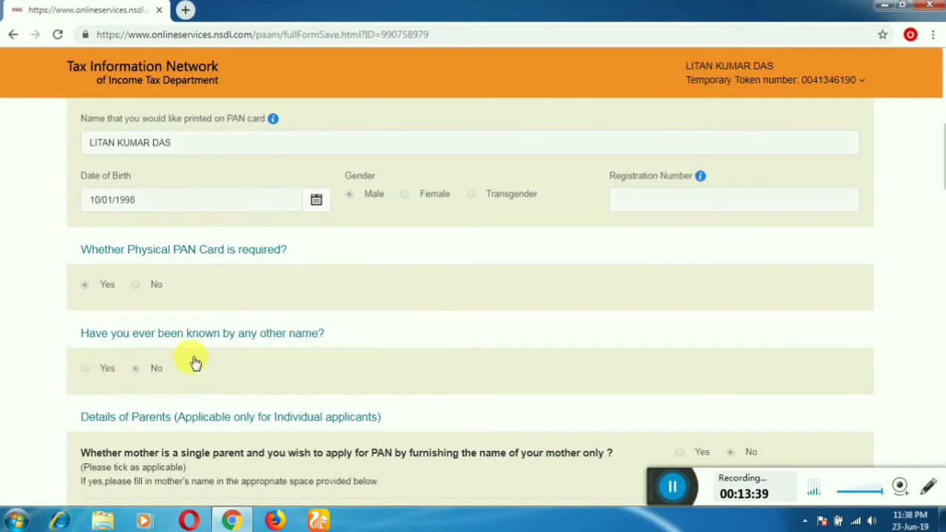
scroll(194, 362, down, 3)
scroll(286, 362, down, 6)
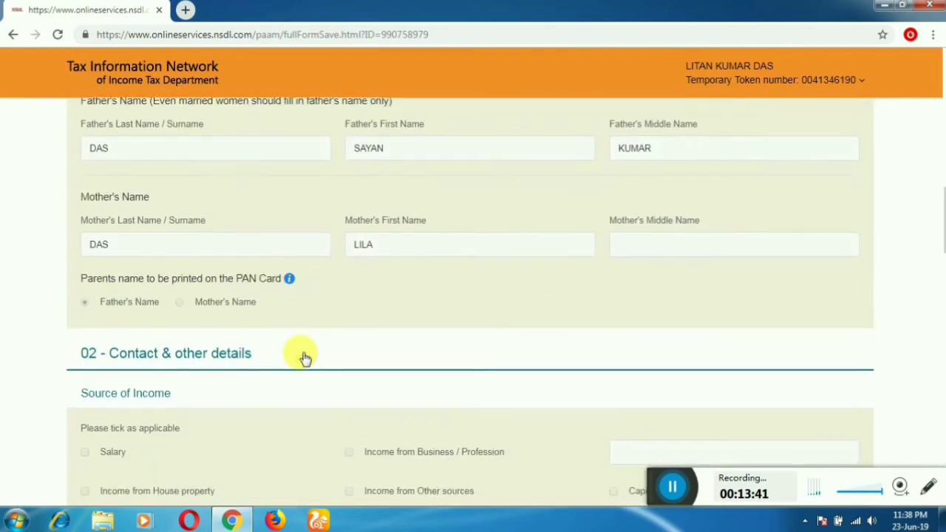
scroll(180, 367, down, 2)
scroll(180, 362, down, 6)
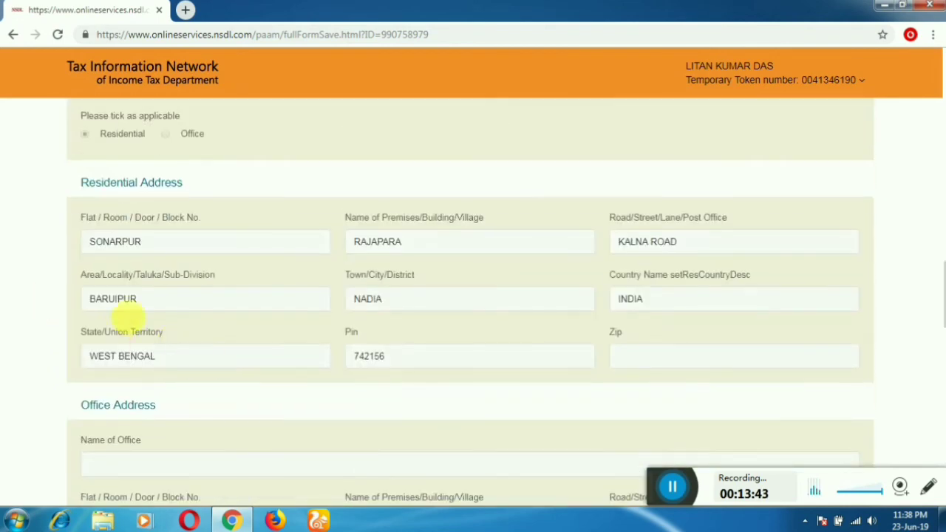
scroll(186, 331, down, 3)
scroll(197, 337, down, 7)
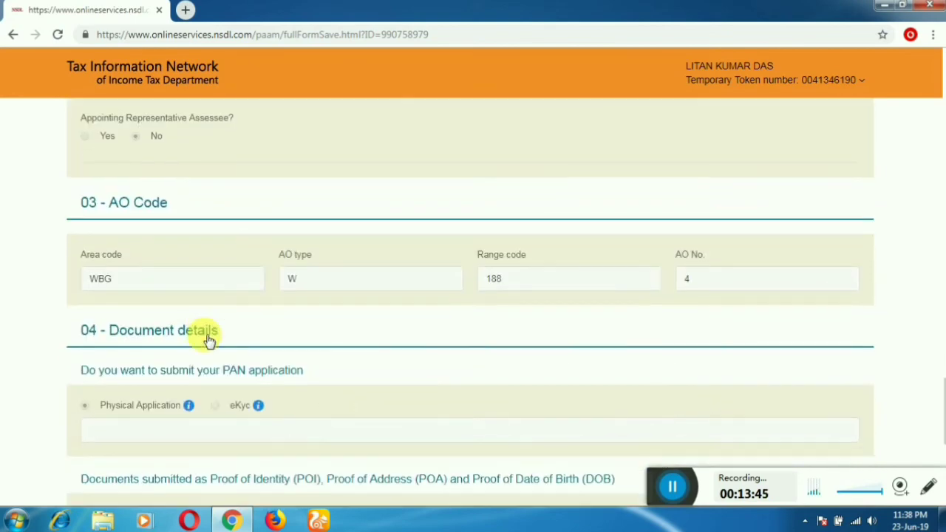
scroll(211, 342, down, 3)
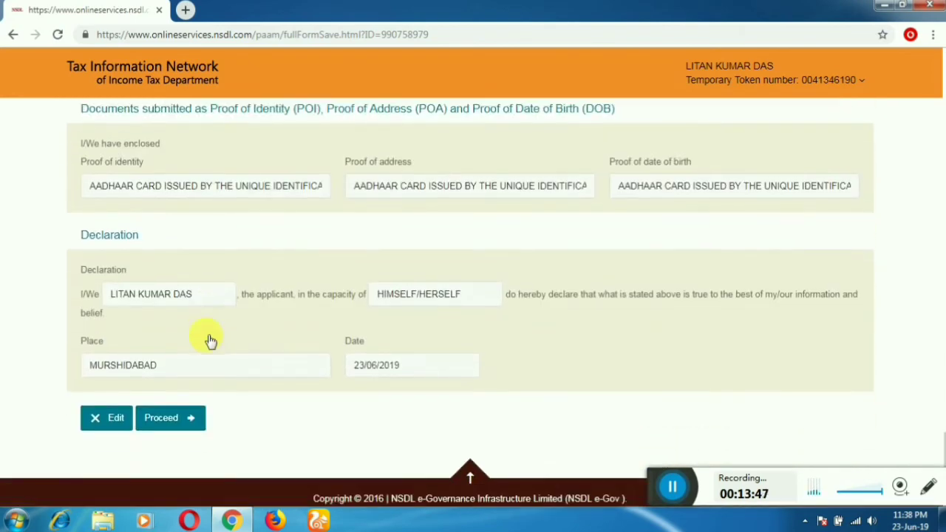
click(191, 398)
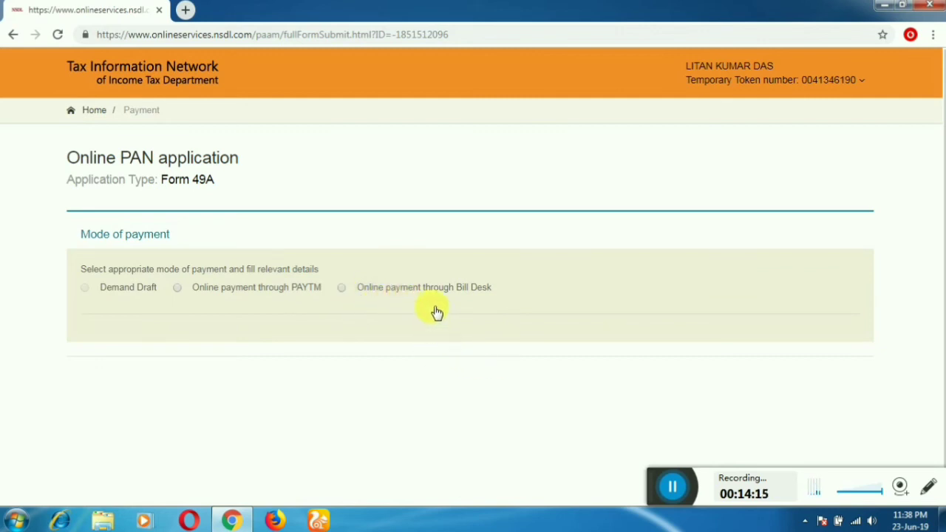
Step: Choose online payment through Bill Desk and accept the terms of service
click(343, 290)
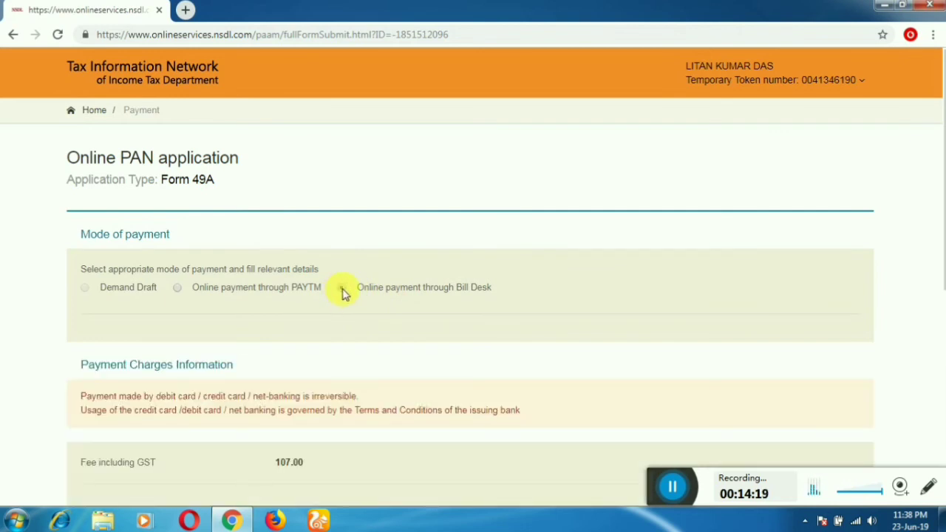
scroll(343, 292, down, 3)
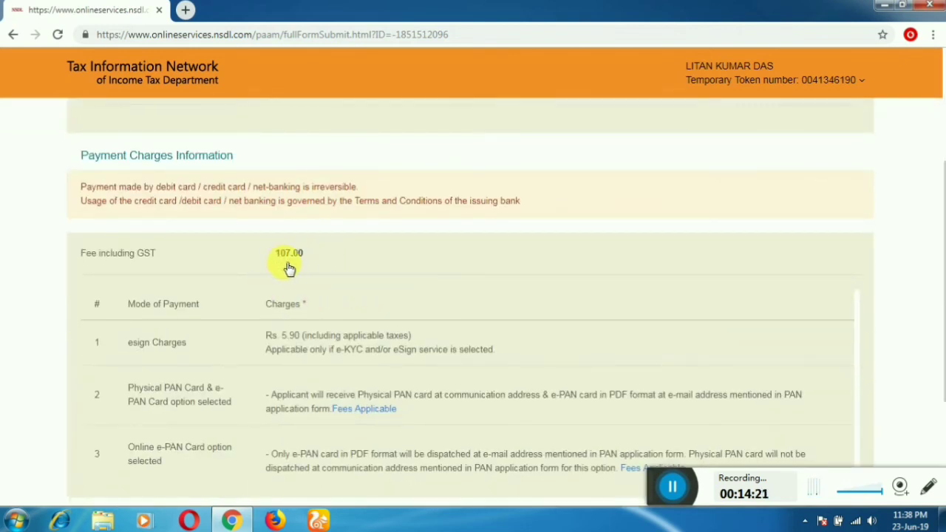
scroll(355, 280, down, 3)
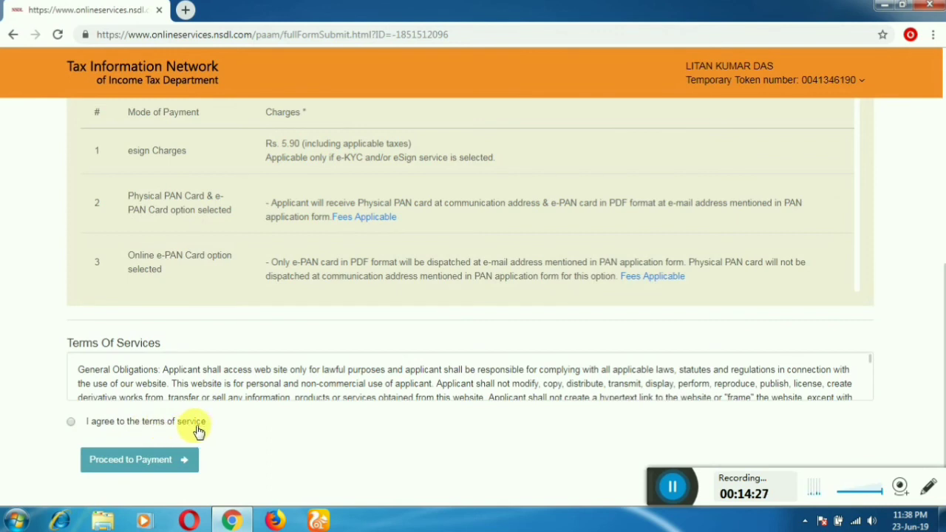
click(71, 424)
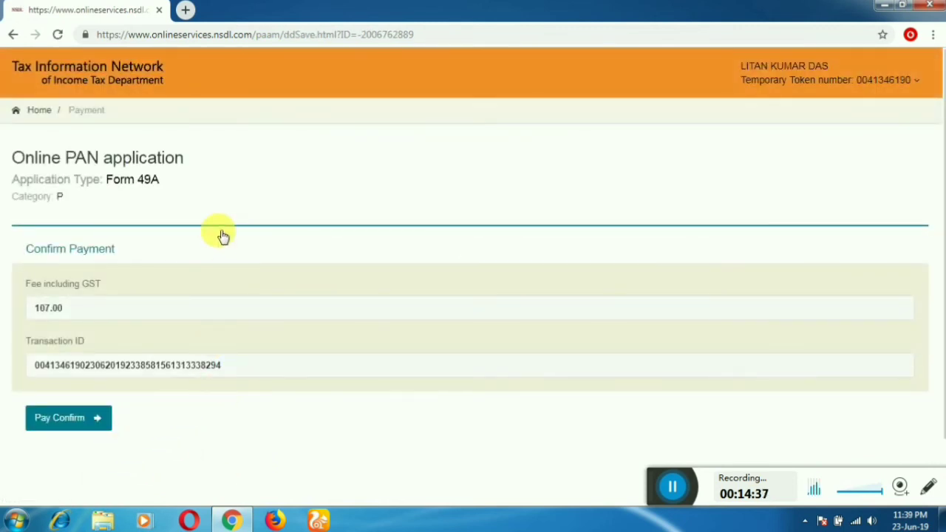
Step: Confirm the 107.00 fee payment to reach the BillDesk payment gateway
scroll(222, 234, down, 1)
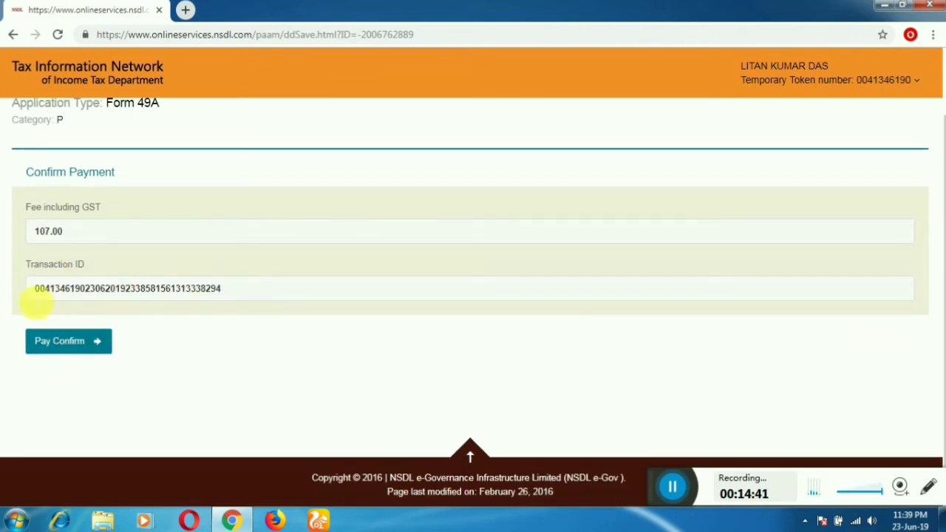
click(63, 343)
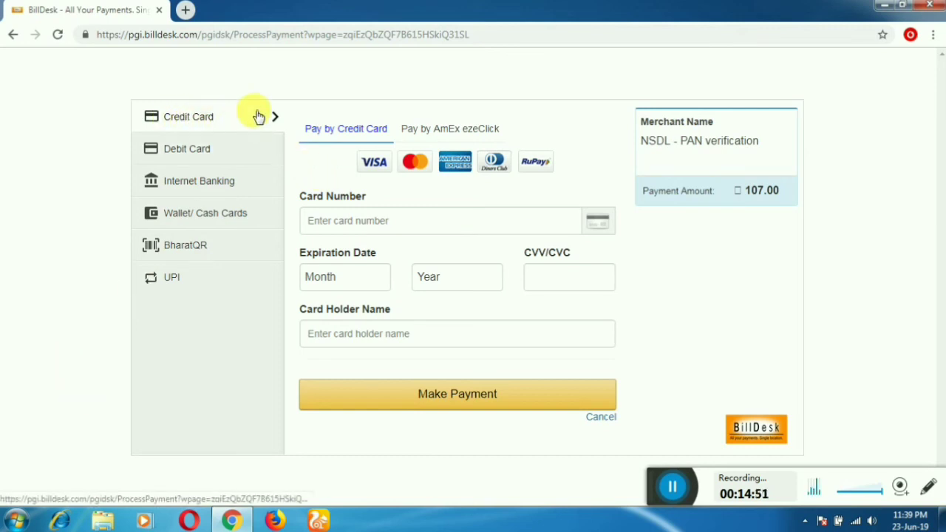
Step: Browse the Debit Card, Internet Banking, Wallet/Cash Cards, BharatQR and UPI payment options for the 107.00 fee
click(178, 154)
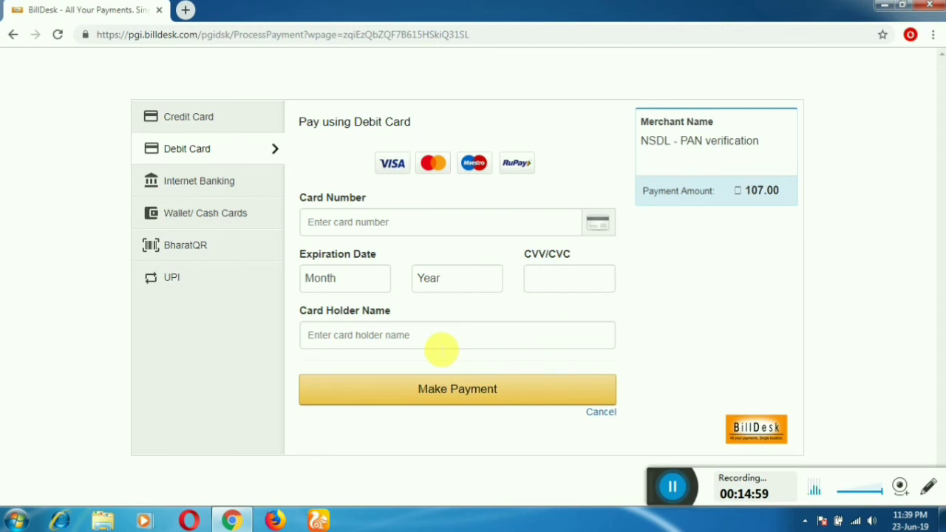
click(236, 184)
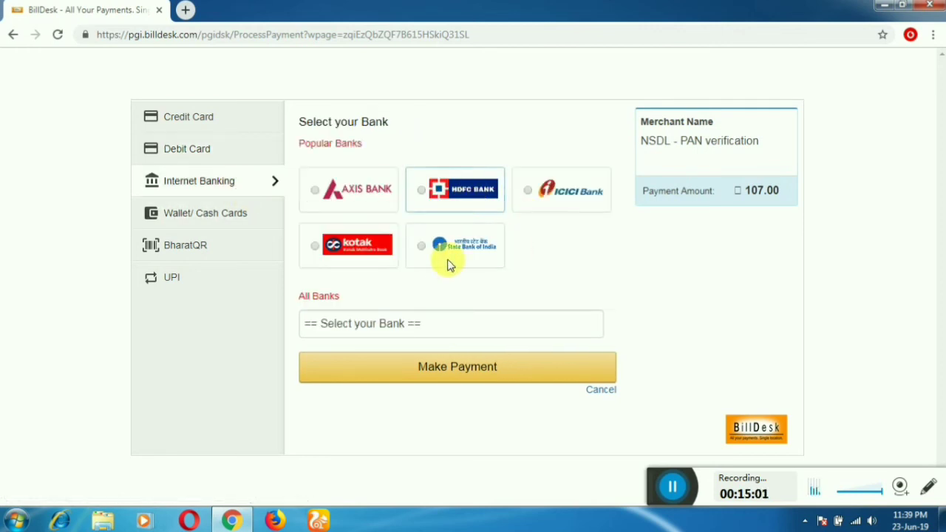
click(211, 223)
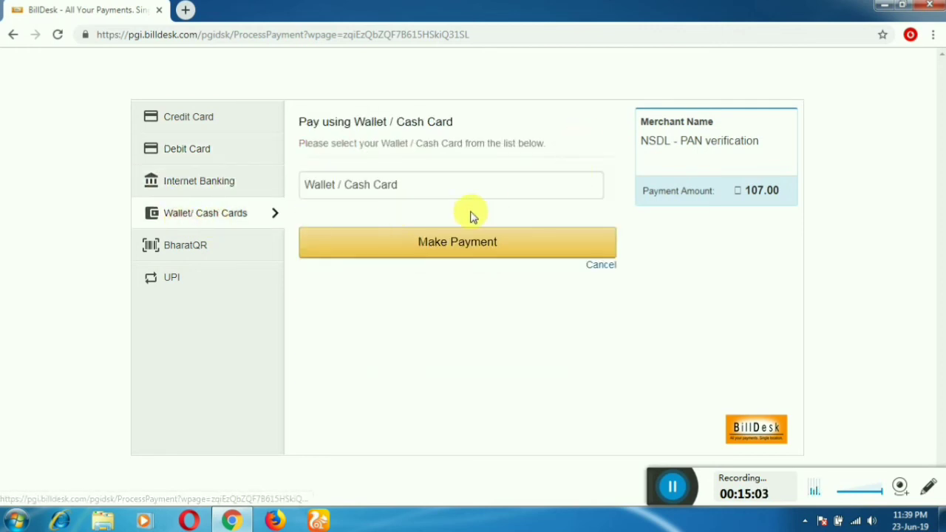
click(224, 244)
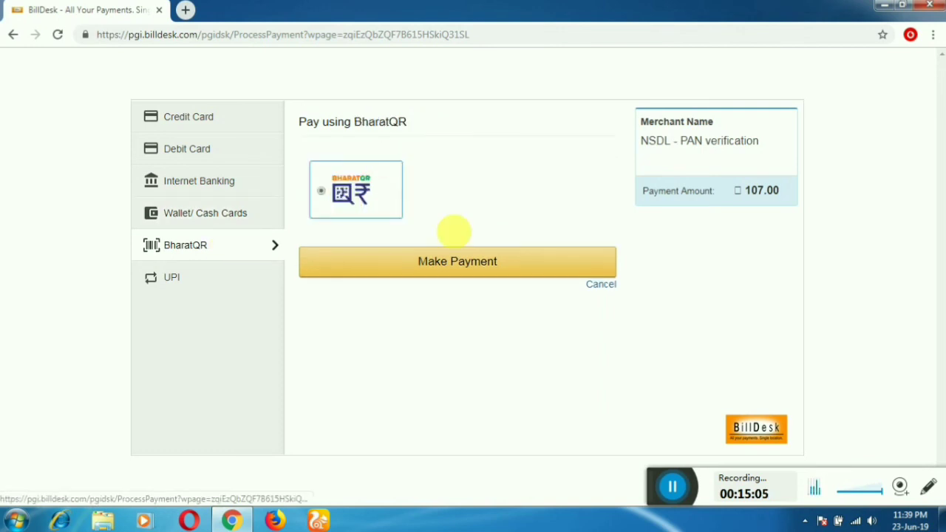
click(247, 288)
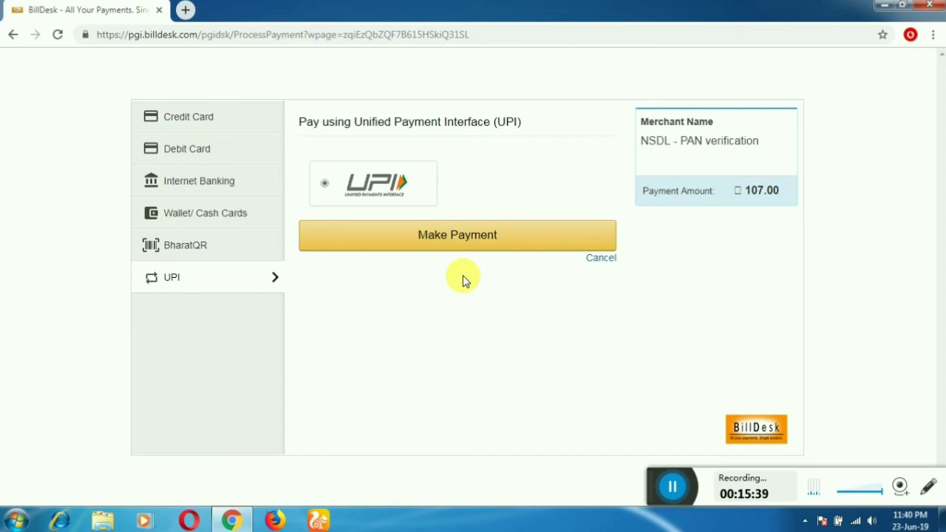
Step: Go back three pages out of the BillDesk gateway and open a new browser tab
click(9, 36)
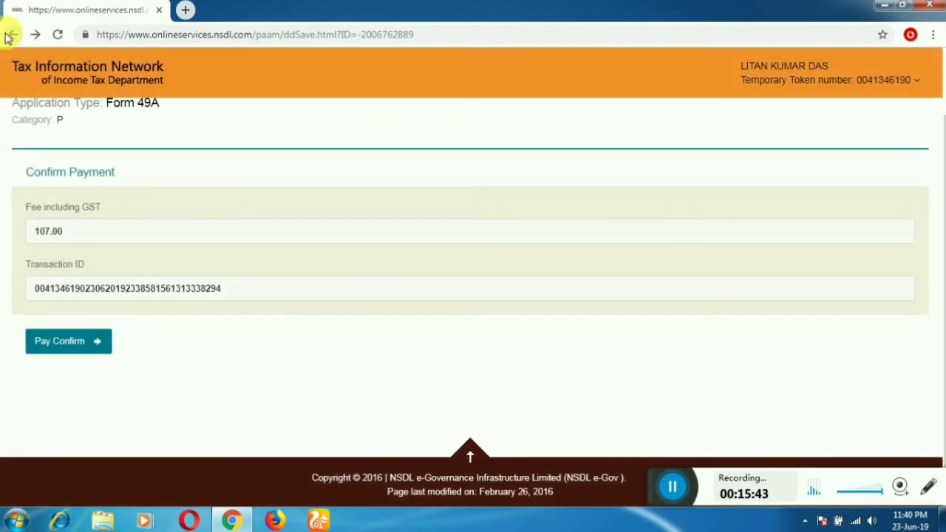
click(9, 35)
click(9, 36)
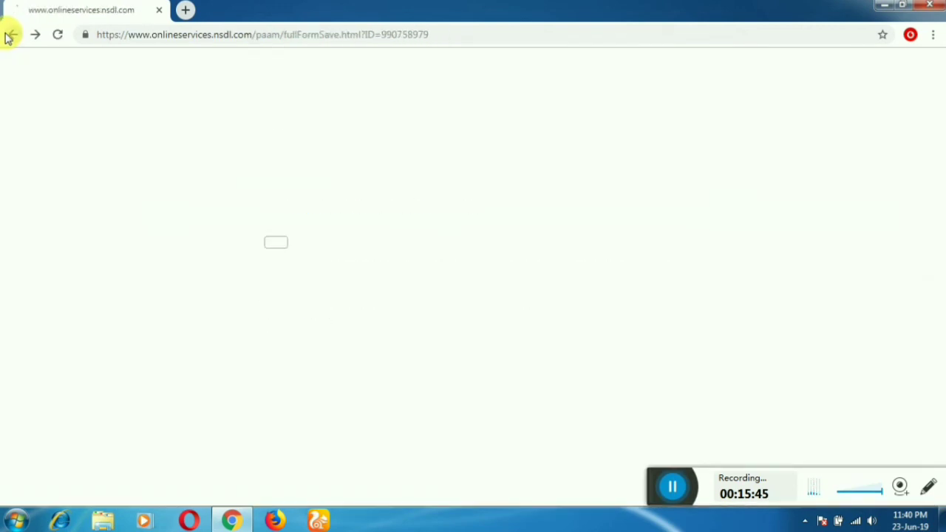
click(188, 11)
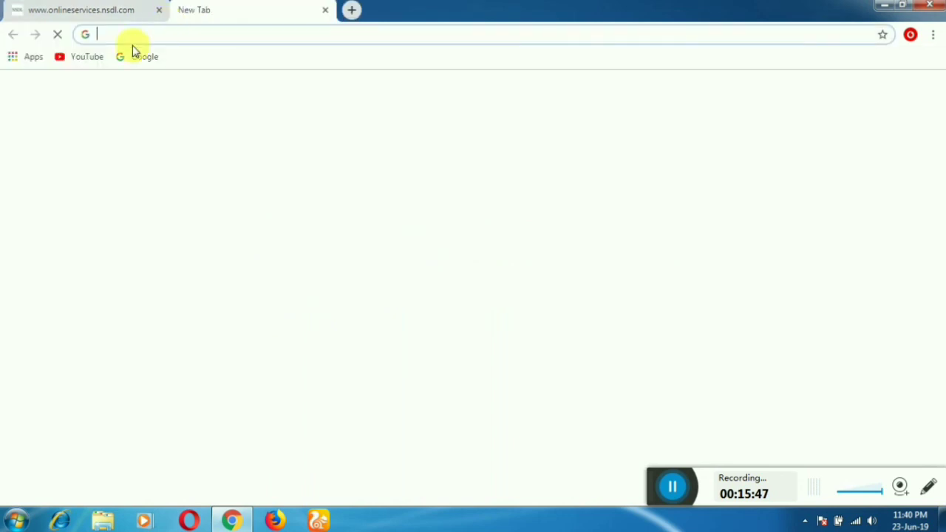
Step: Search Google for 'NSDL'
click(140, 58)
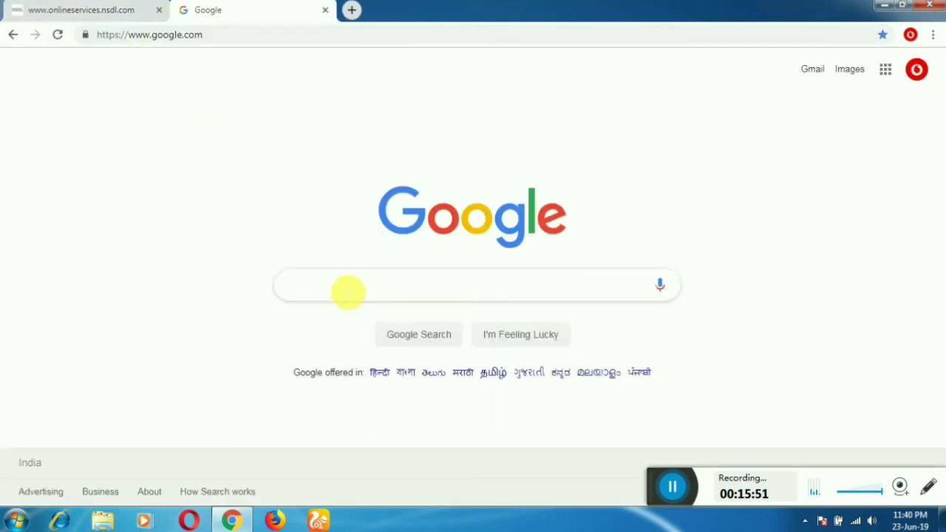
text(NSDL)
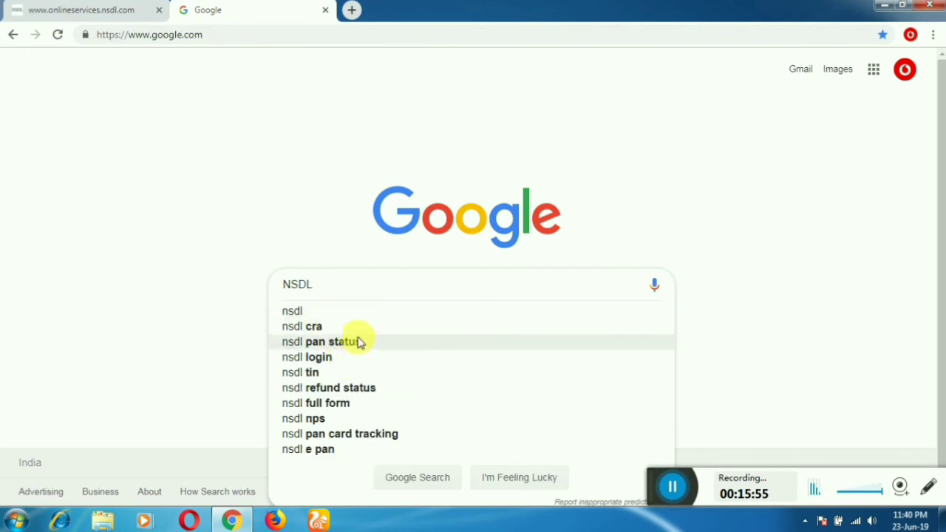
click(341, 318)
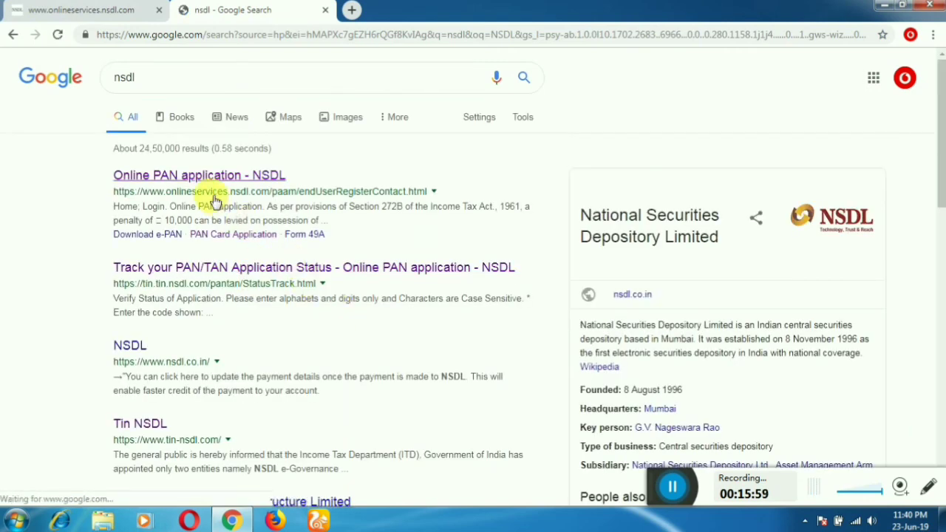
Step: Refine the search to 'nsdl address' and pick the NSDL Addresses - TIN result
click(203, 80)
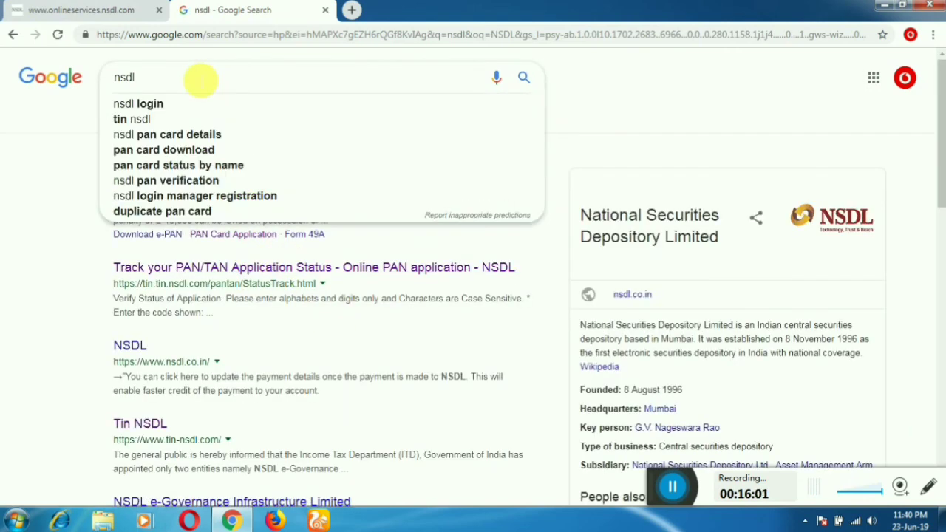
text(ADDR)
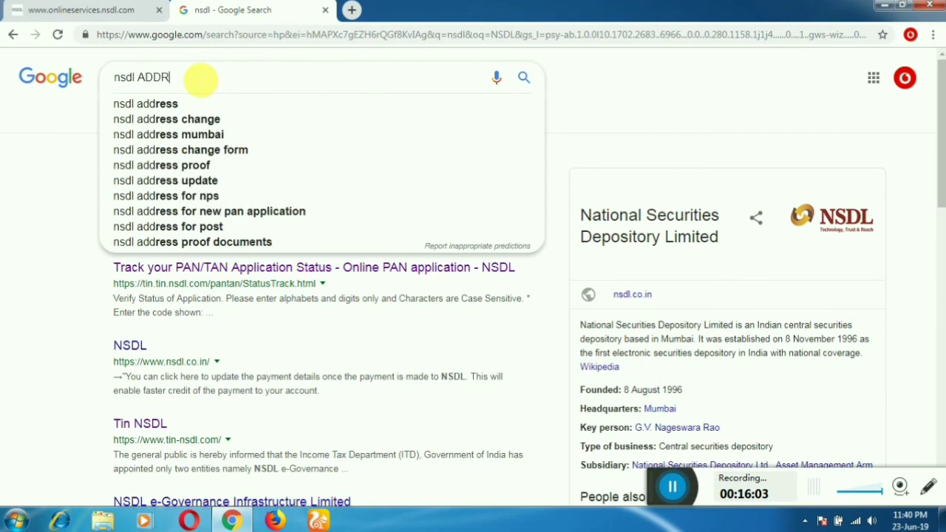
text(ESS)
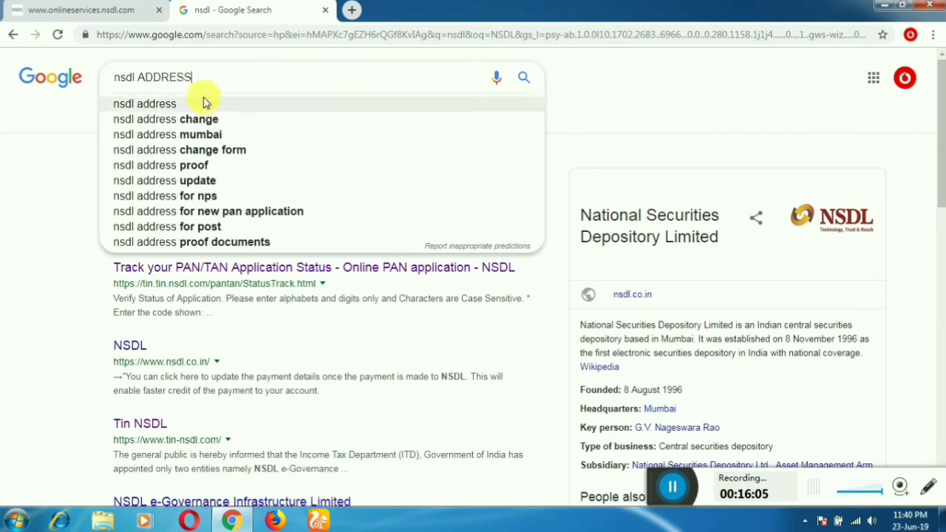
click(196, 107)
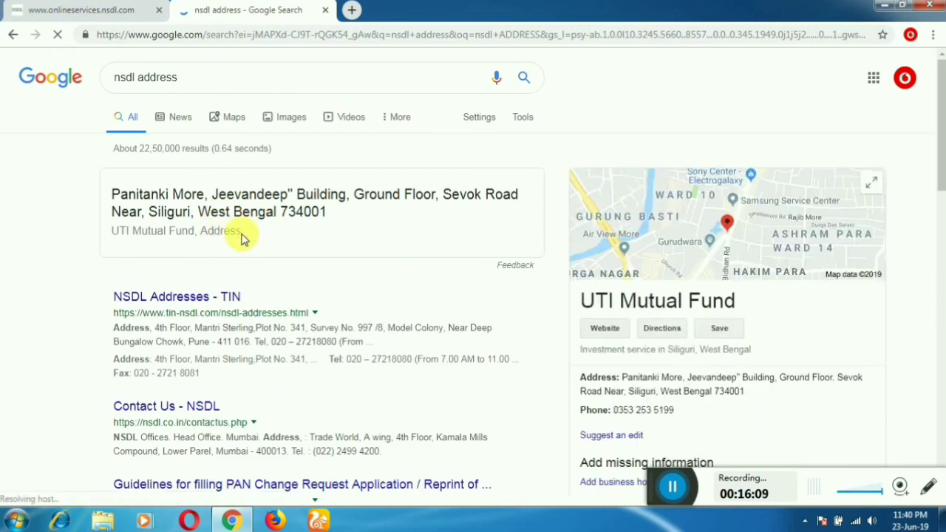
click(221, 303)
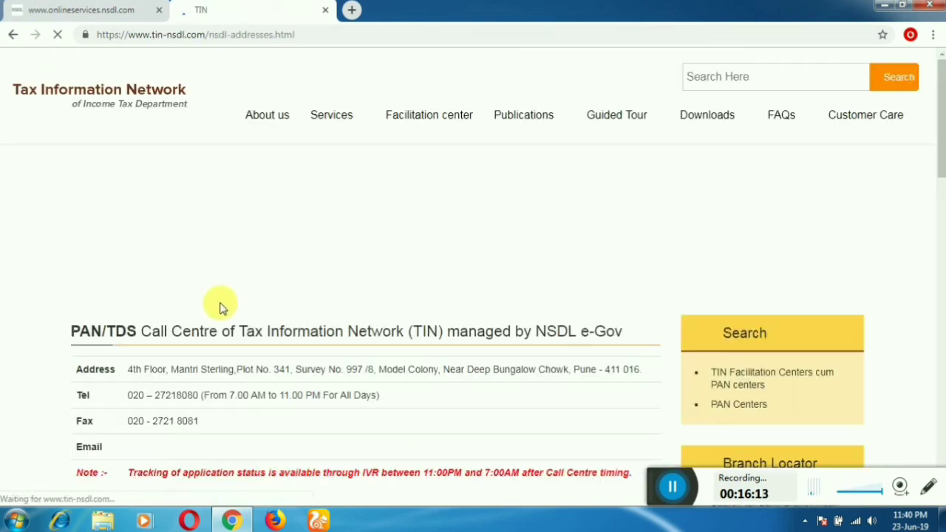
Step: Select the Pune PAN/TDS call centre address text on the NSDL Addresses page
scroll(289, 275, down, 1)
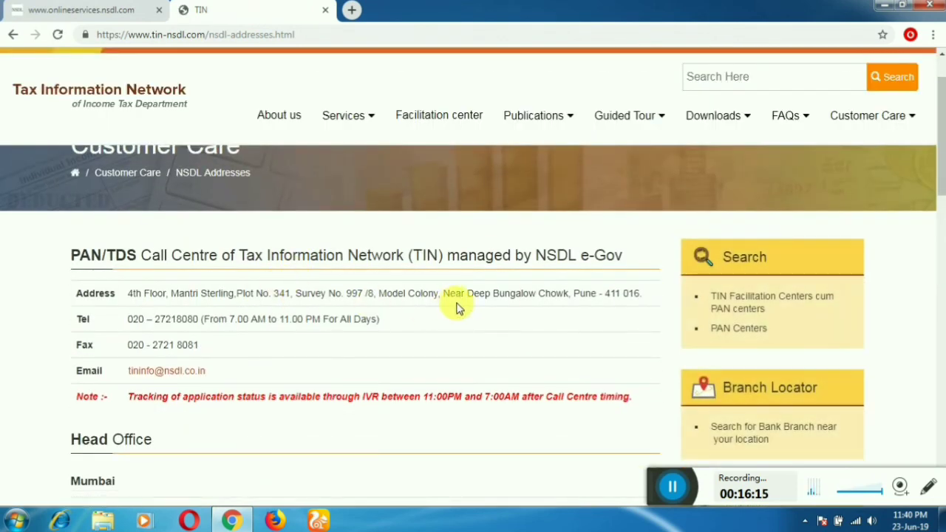
drag(638, 294, 120, 296)
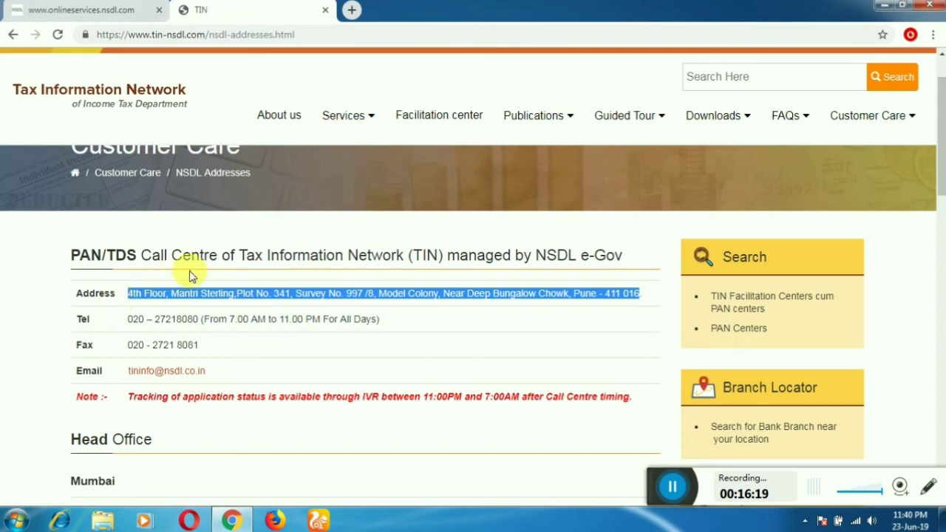
scroll(369, 313, down, 2)
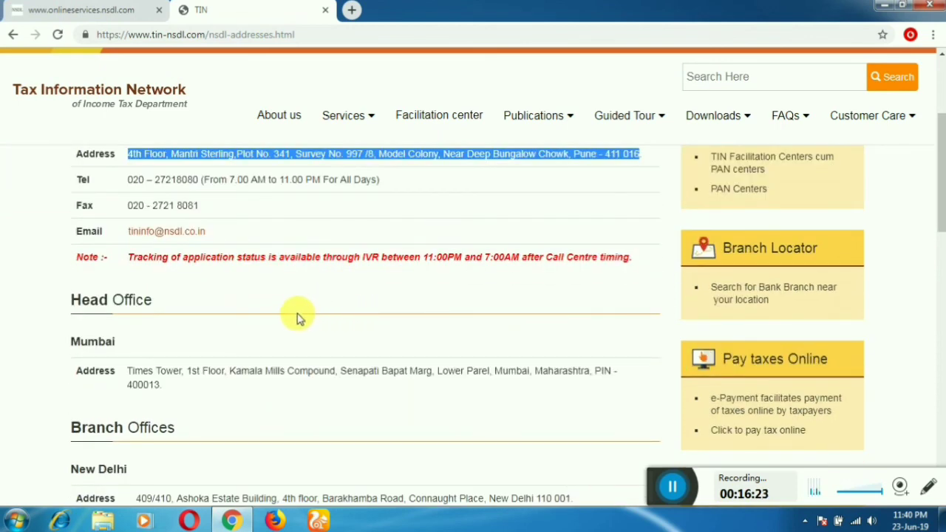
scroll(297, 318, up, 1)
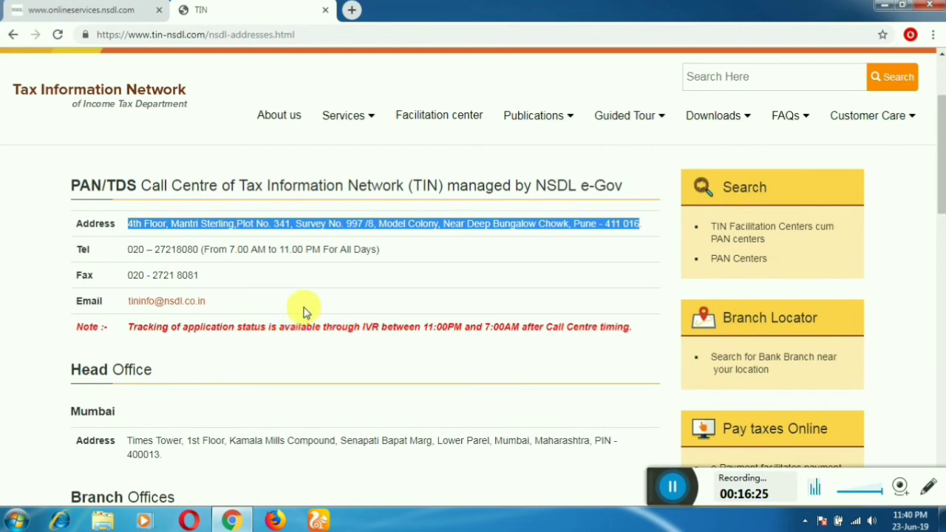
scroll(303, 312, down, 2)
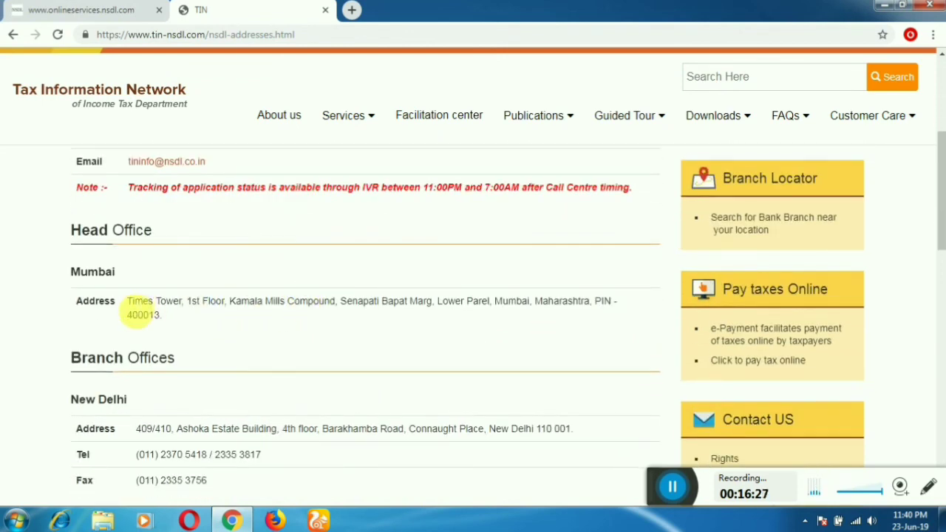
Step: Select the Mumbai head office address, then scroll down through the branch office addresses
triple_click(140, 307)
click(306, 332)
scroll(271, 327, down, 3)
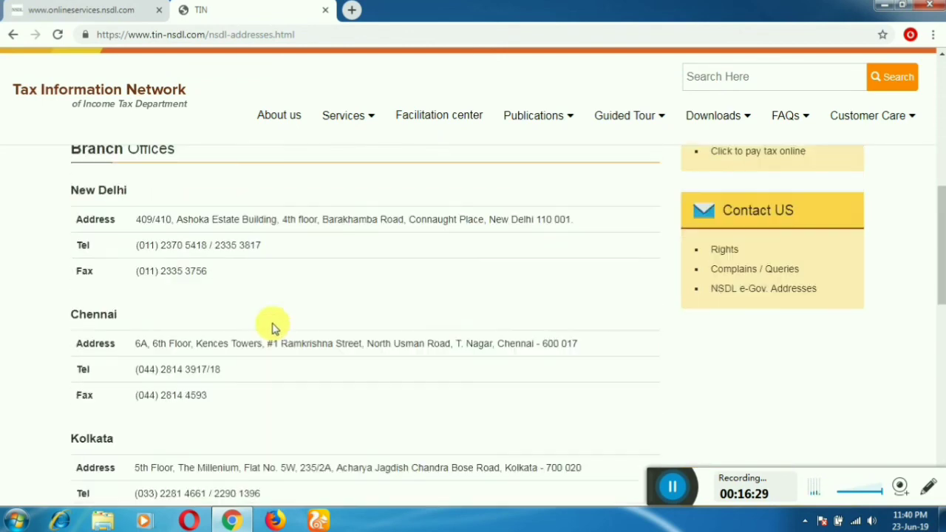
scroll(390, 279, down, 1)
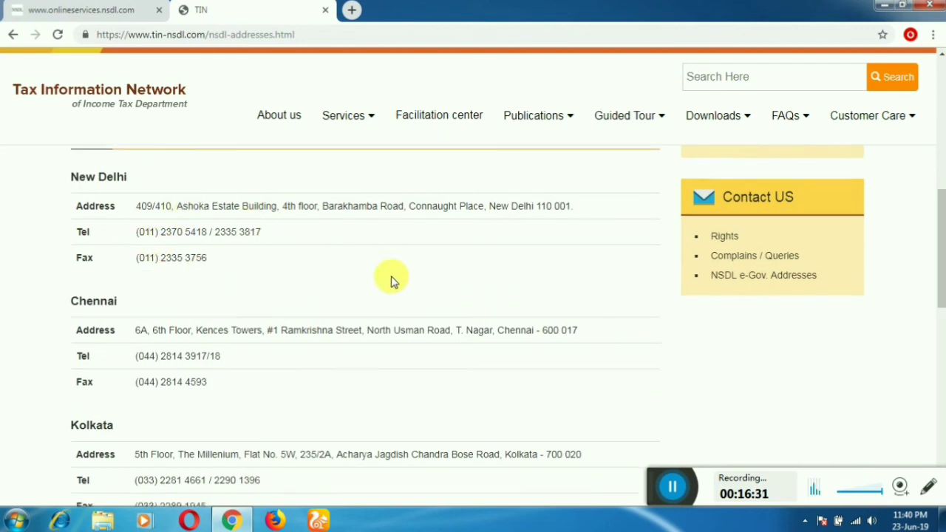
scroll(392, 280, down, 4)
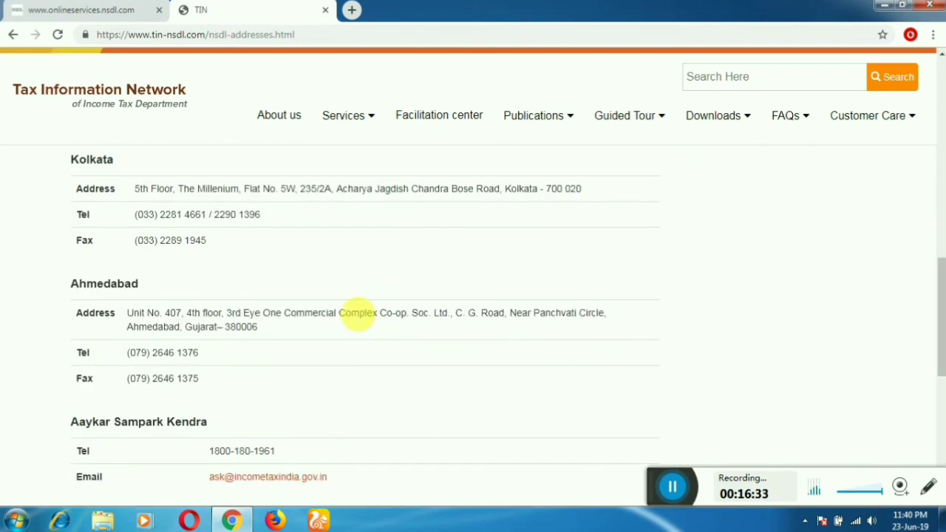
scroll(362, 313, down, 4)
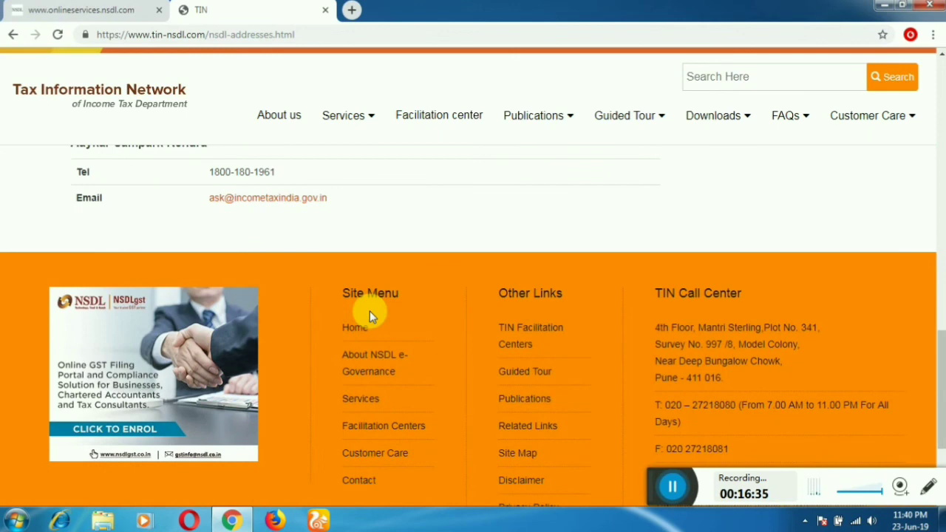